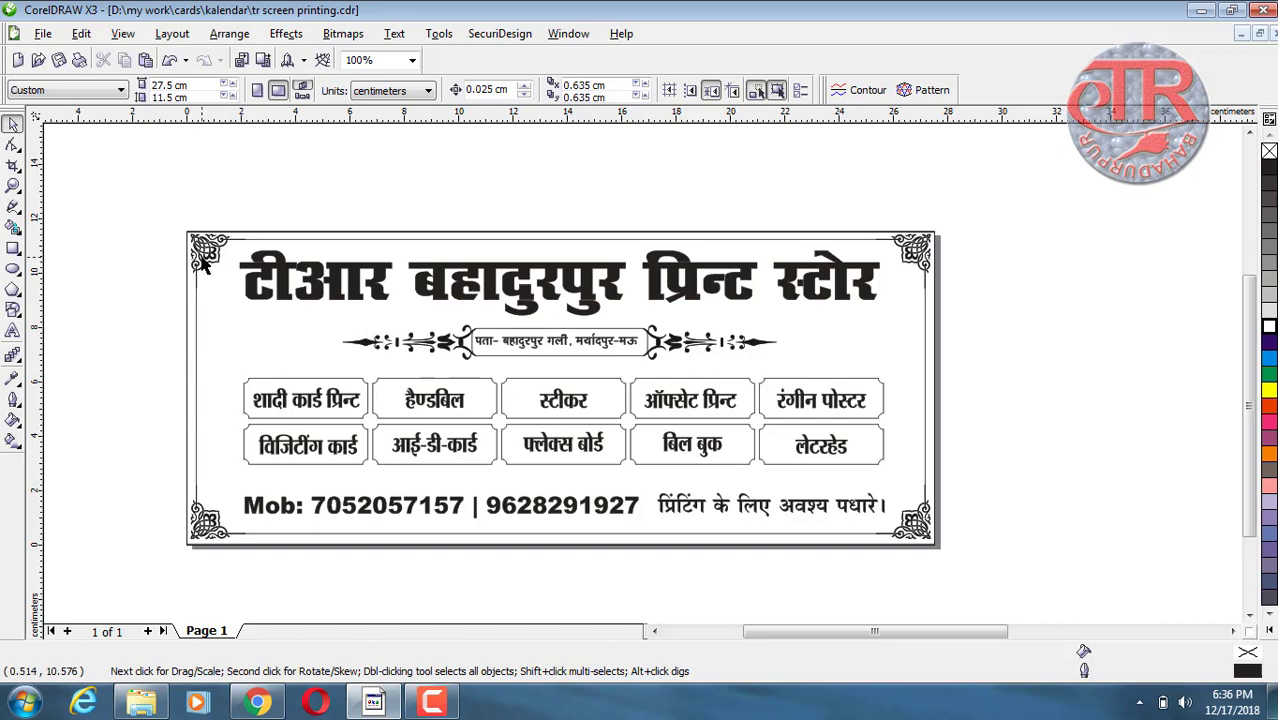
# Examine the banner's corner ornaments, address divider and service boxes, and the decorative divider samples beside the page
pyautogui.scroll(2, 203, 262)
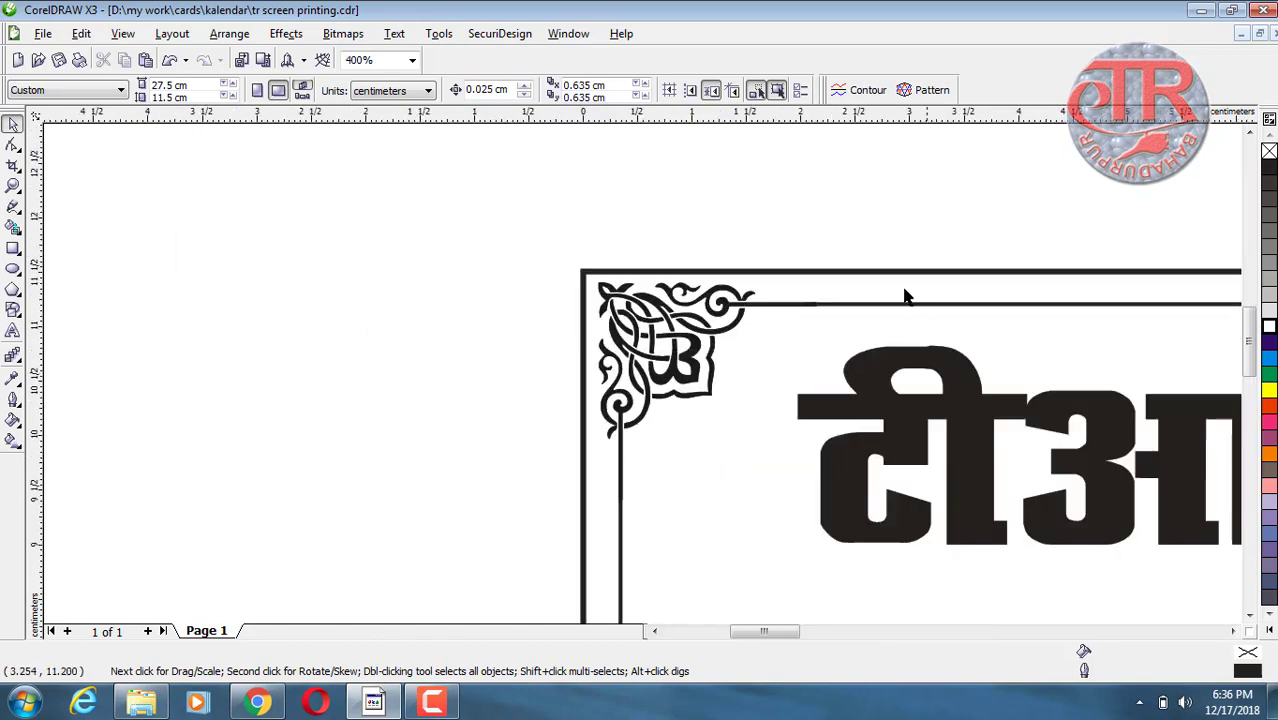
pyautogui.scroll(-2, 765, 345)
pyautogui.scroll(-2, 767, 345)
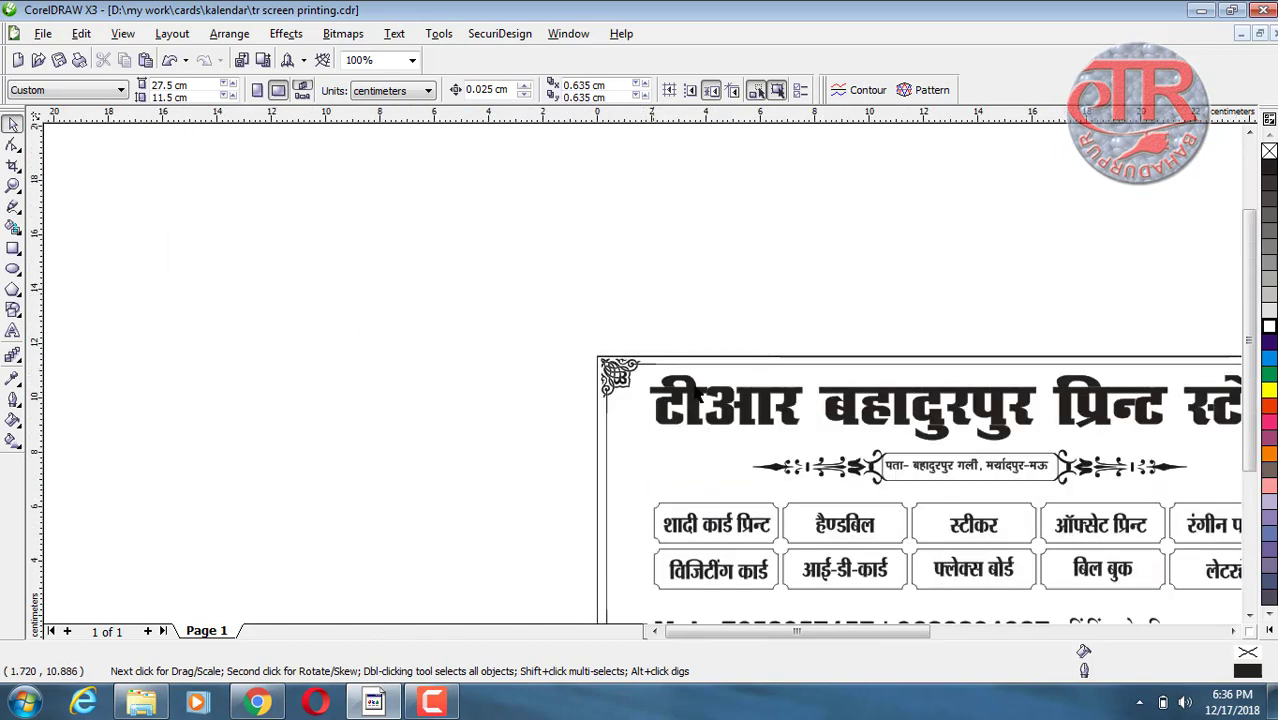
pyautogui.click(1232, 631)
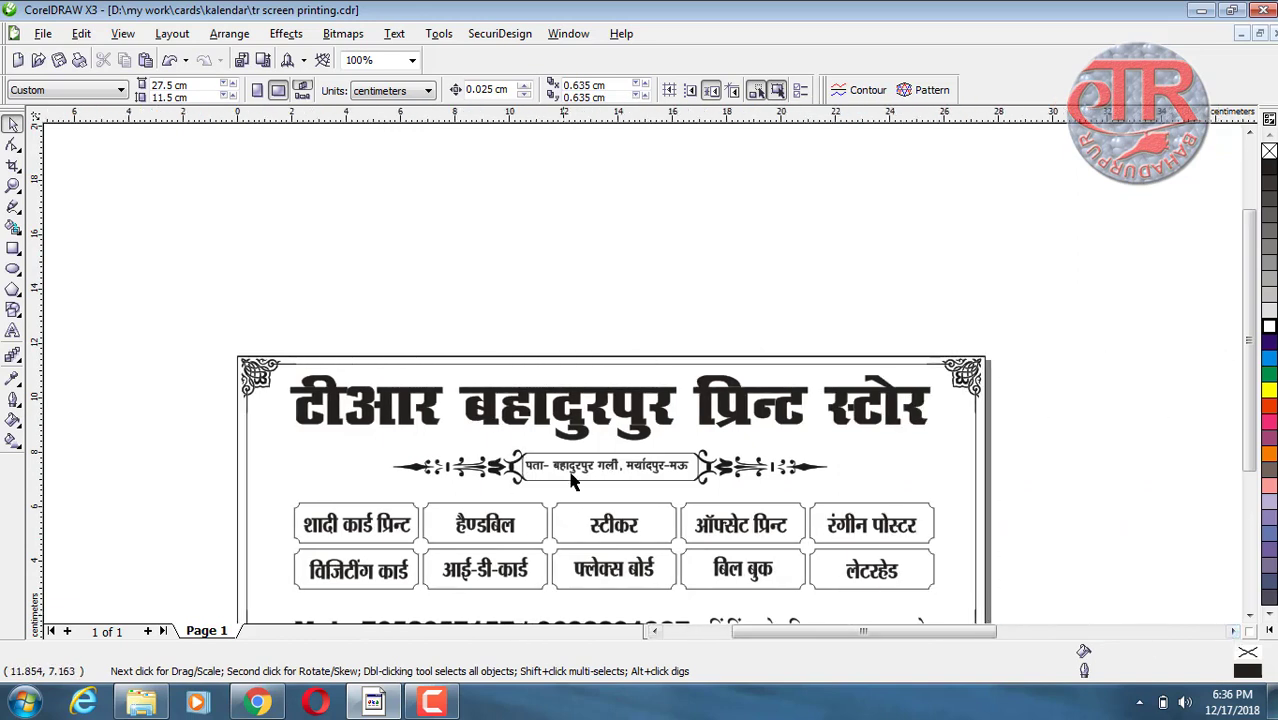
pyautogui.scroll(1, 578, 481)
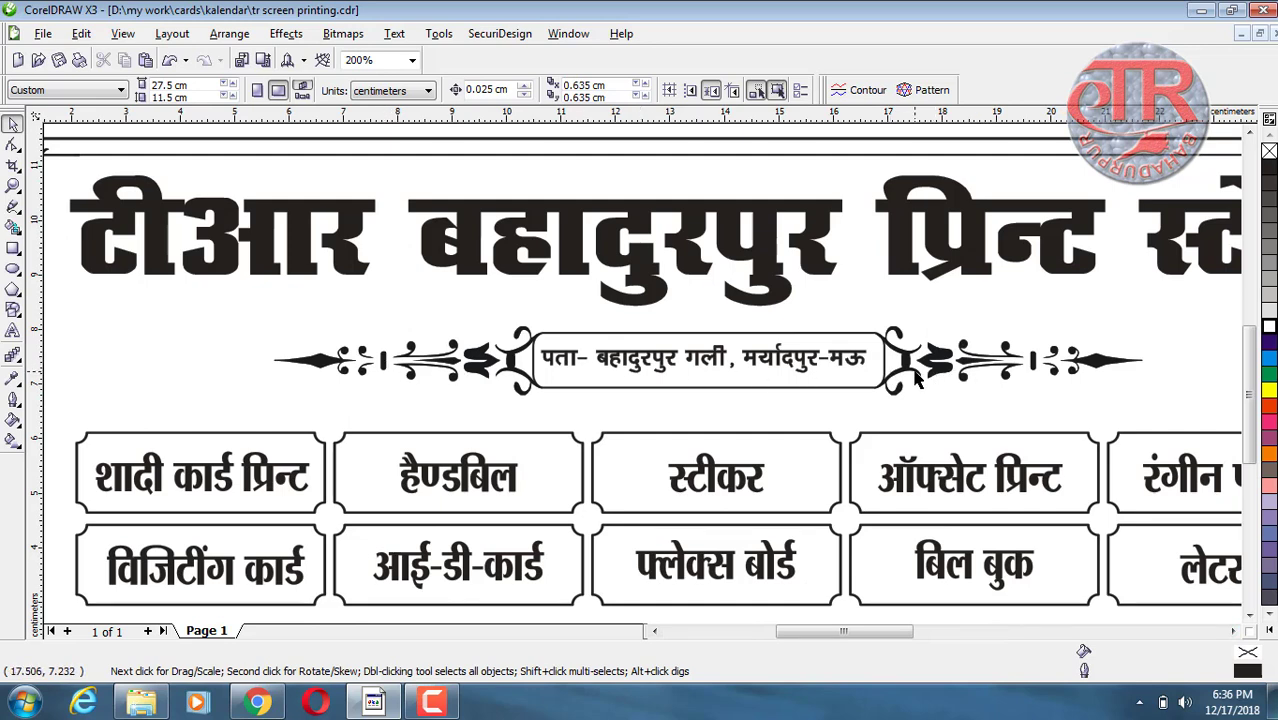
pyautogui.scroll(-1, 916, 376)
pyautogui.scroll(-1, 916, 378)
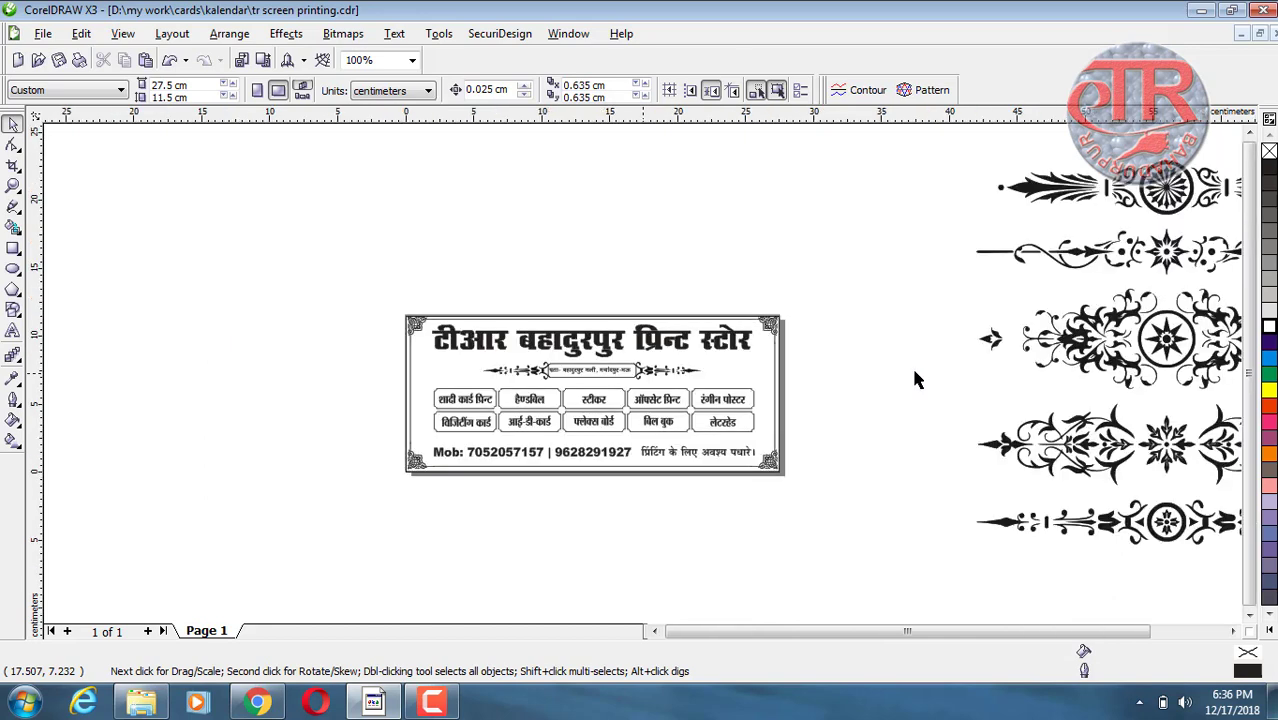
pyautogui.doubleClick(1233, 631)
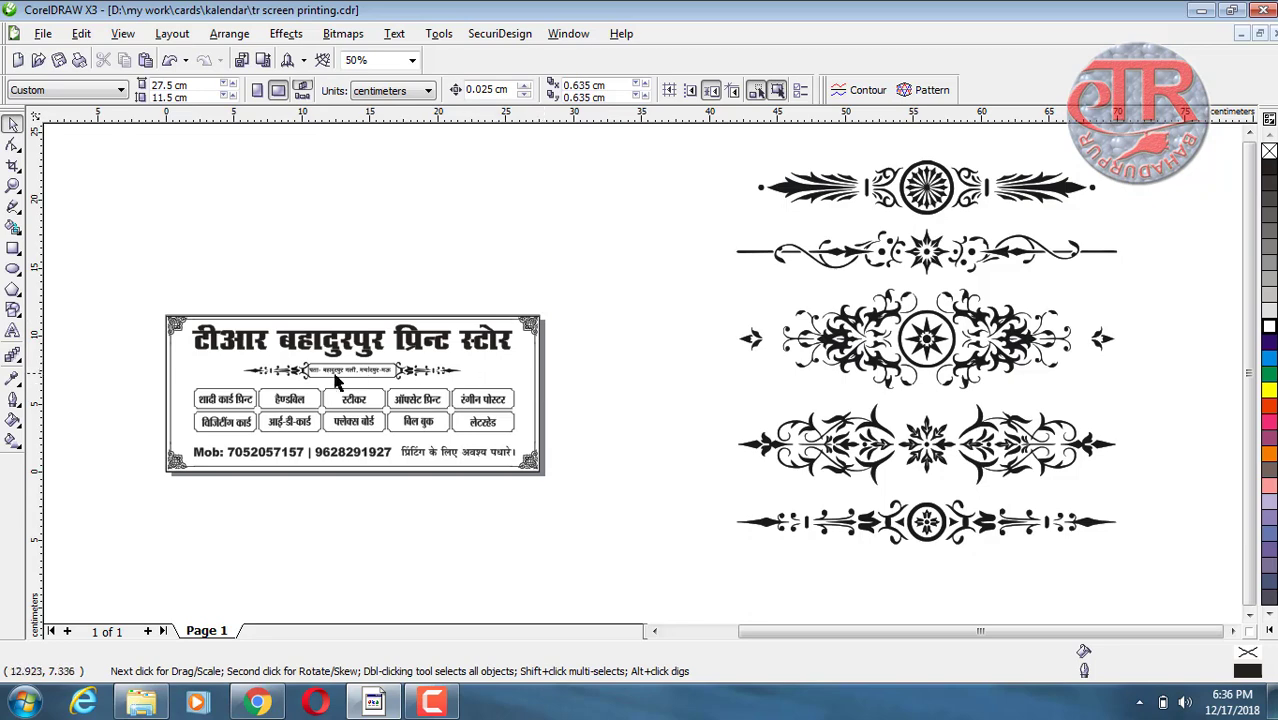
pyautogui.scroll(1, 316, 400)
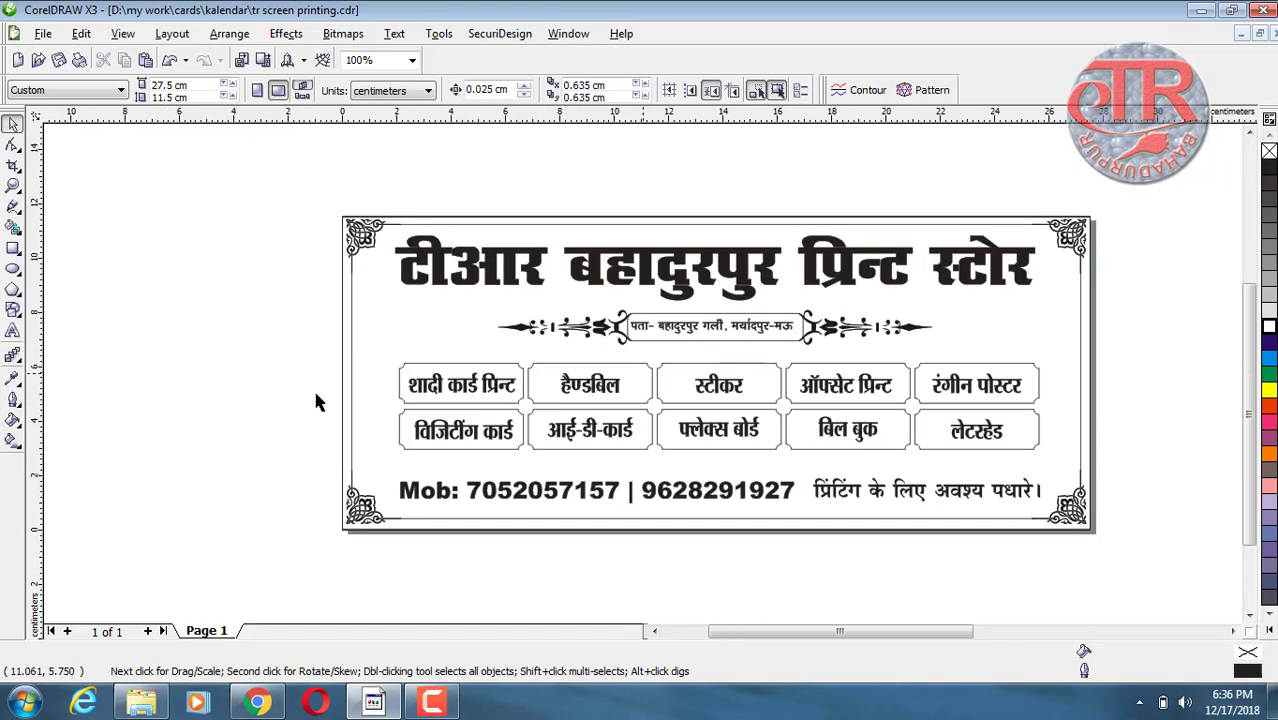
pyautogui.scroll(1, 316, 400)
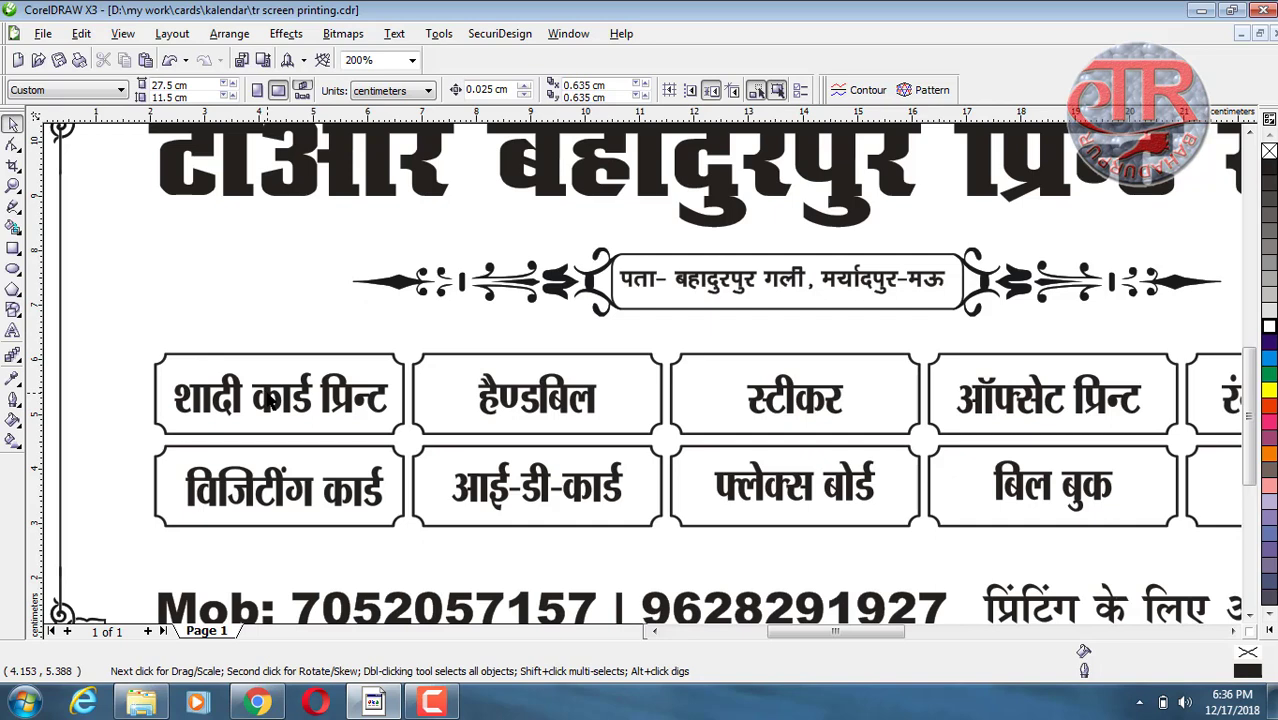
pyautogui.click(303, 355)
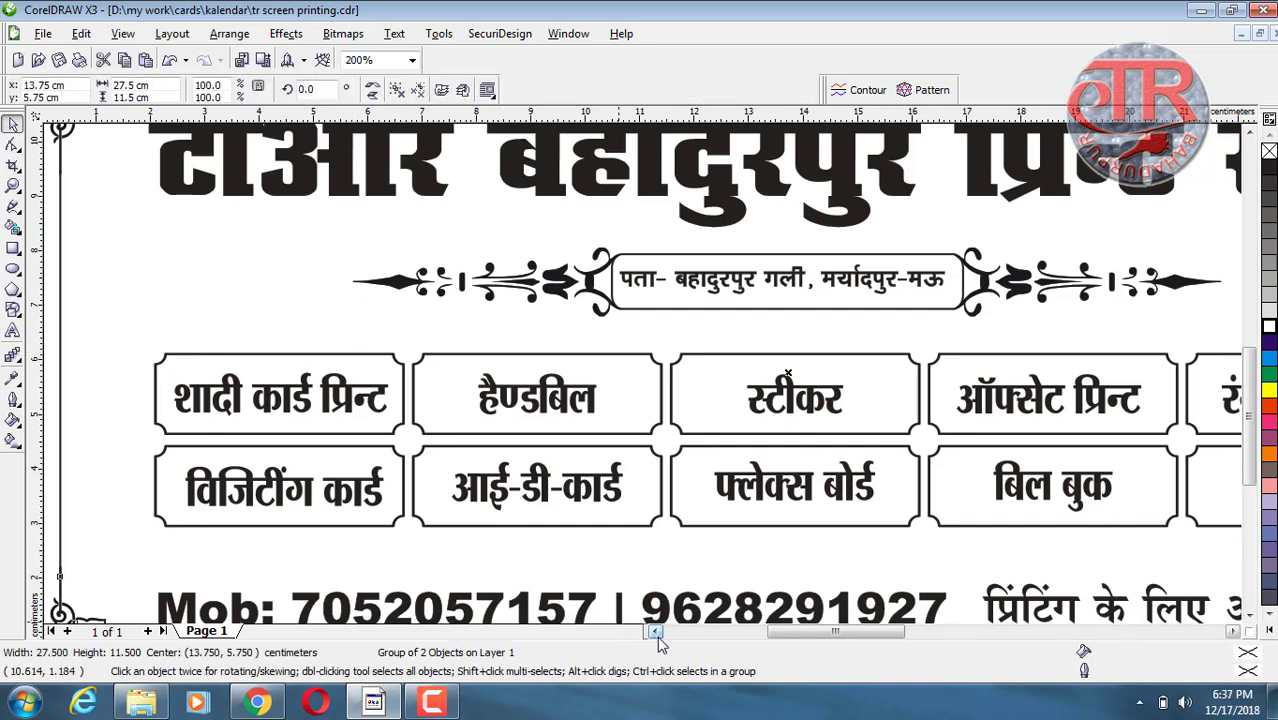
# Draw a trial rectangle about 4.3 × 1.5 cm in the empty space left of the page
pyautogui.moveTo(655, 632); pyautogui.dragTo(655, 632)
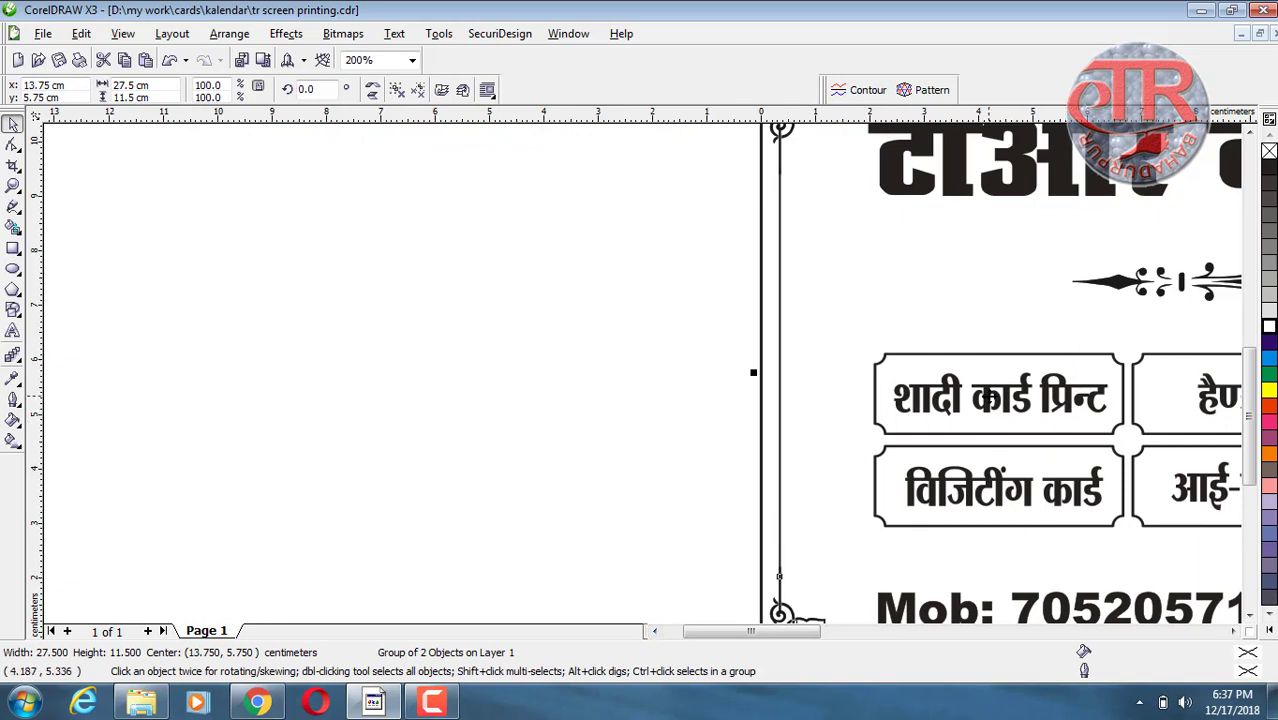
pyautogui.click(644, 402)
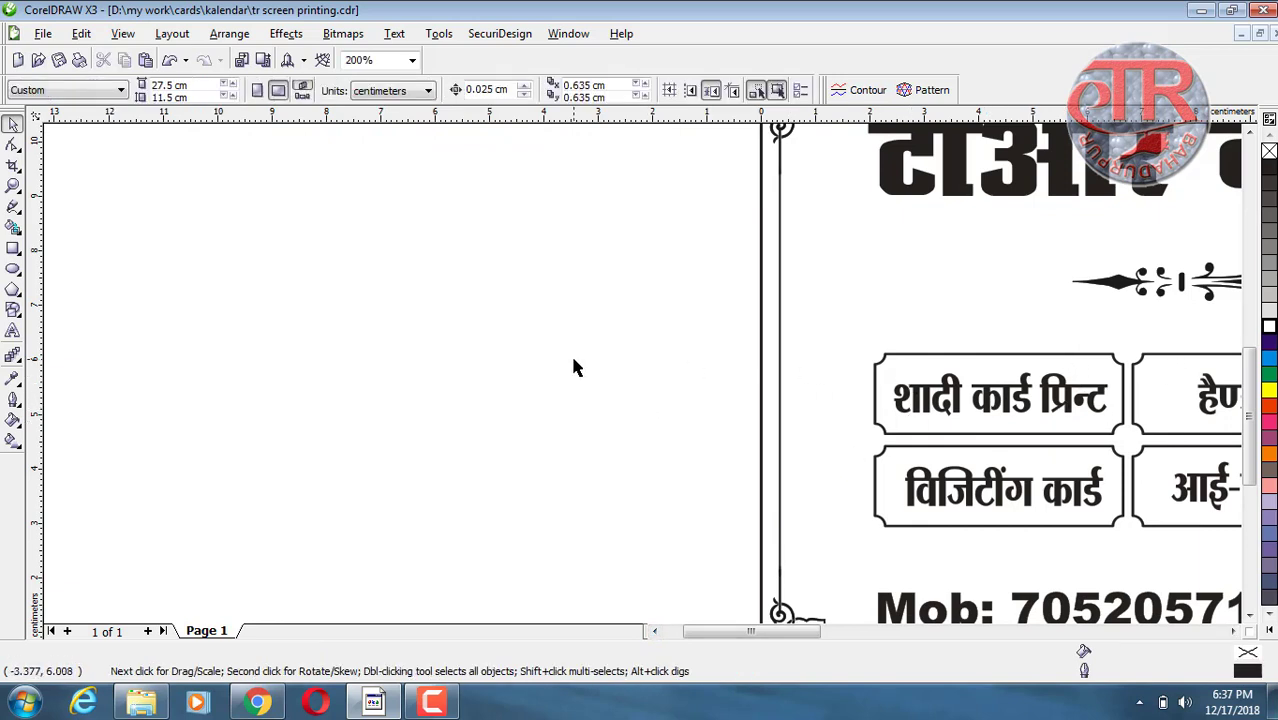
pyautogui.click(13, 248)
pyautogui.moveTo(325, 332); pyautogui.dragTo(560, 415)
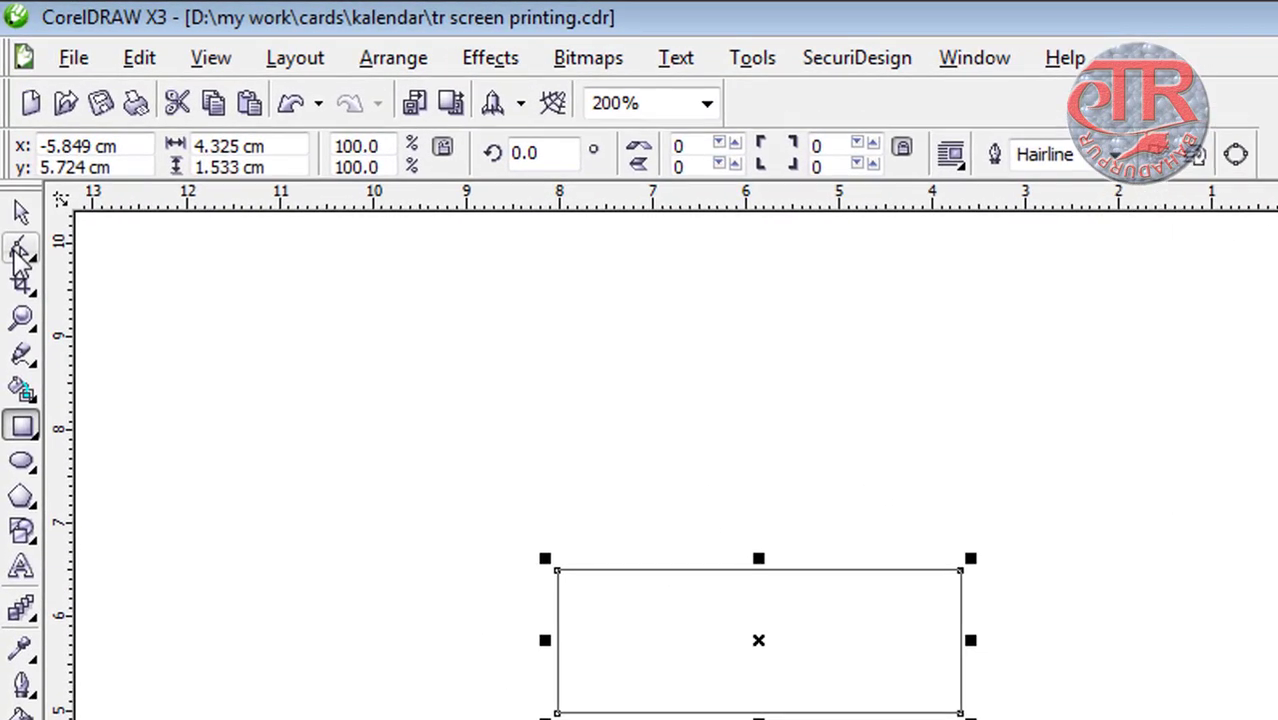
# Round all four corners of the trial rectangle to 9 and delete it
pyautogui.click(18, 247)
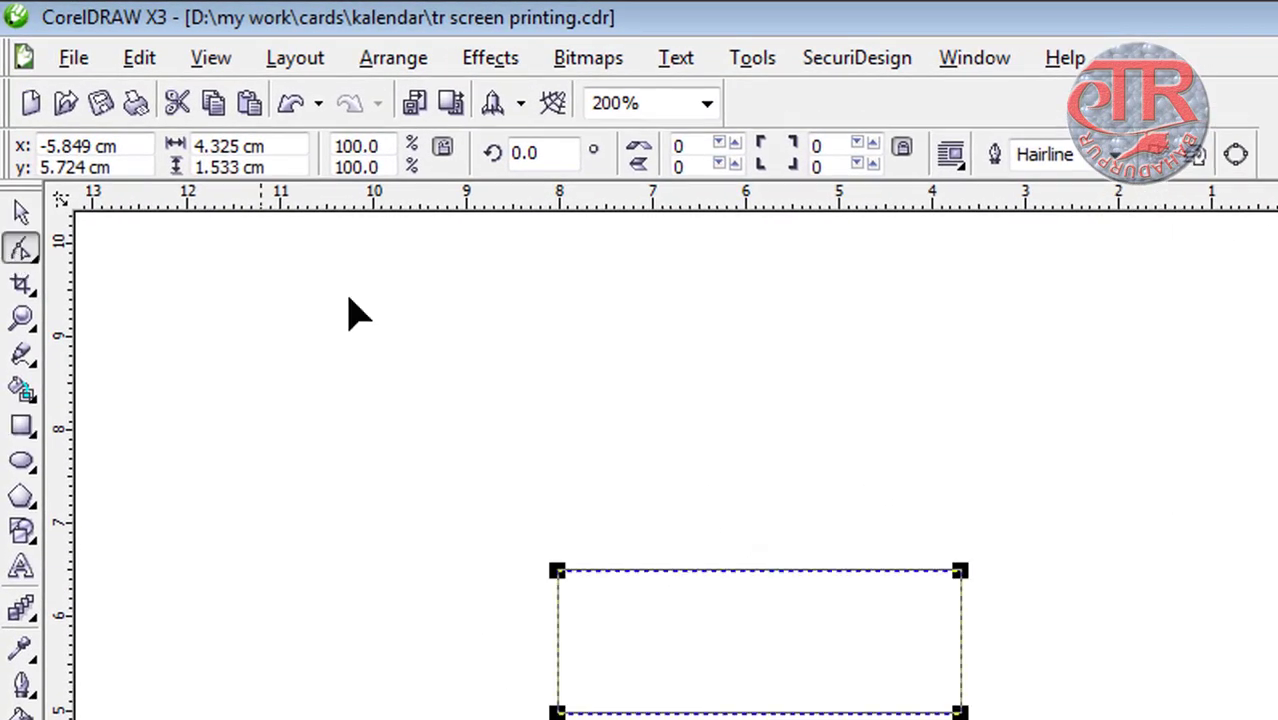
pyautogui.moveTo(559, 576)
pyautogui.mouseDown()
pyautogui.moveTo(595, 583)
pyautogui.moveTo(557, 575)
pyautogui.mouseUp()
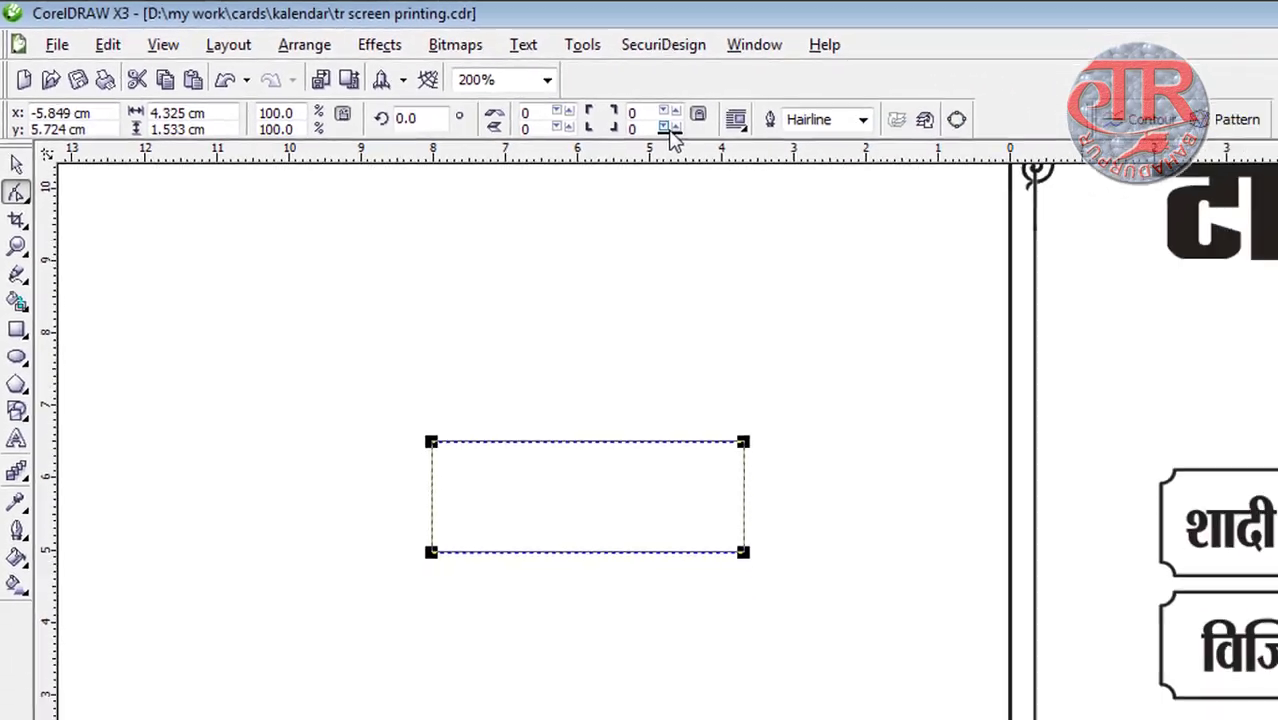
pyautogui.click(600, 101)
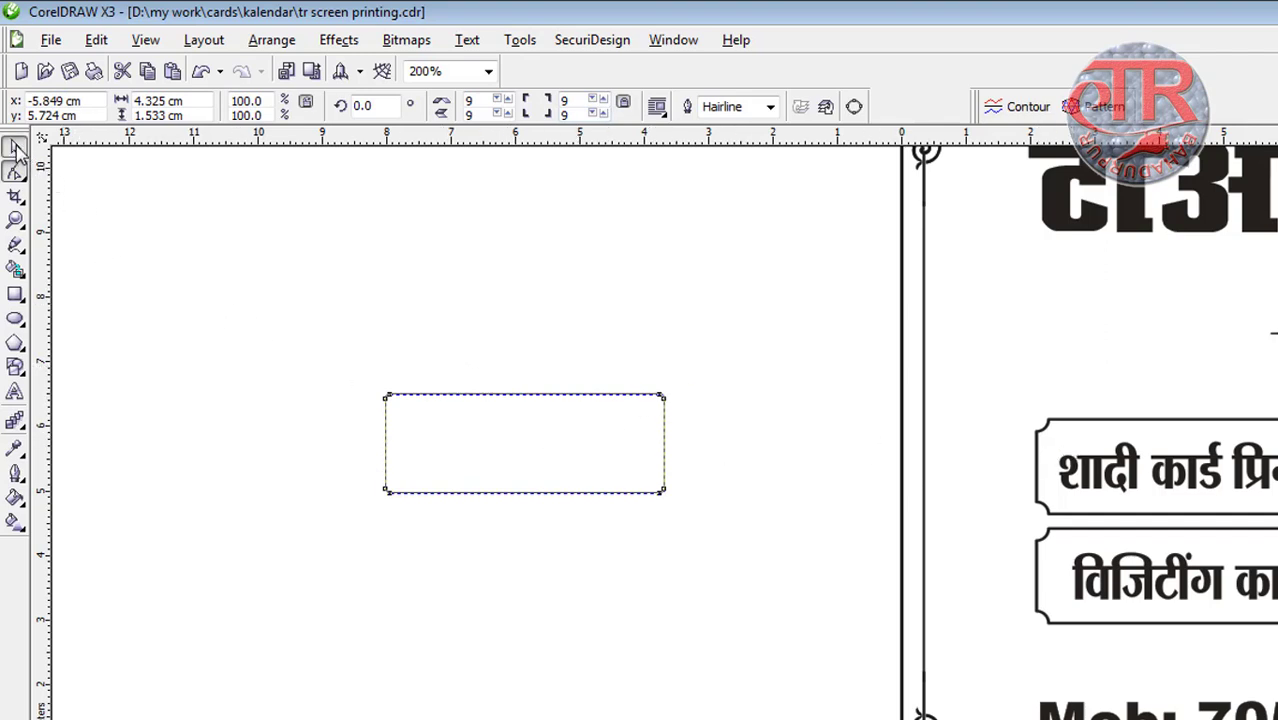
pyautogui.click(14, 146)
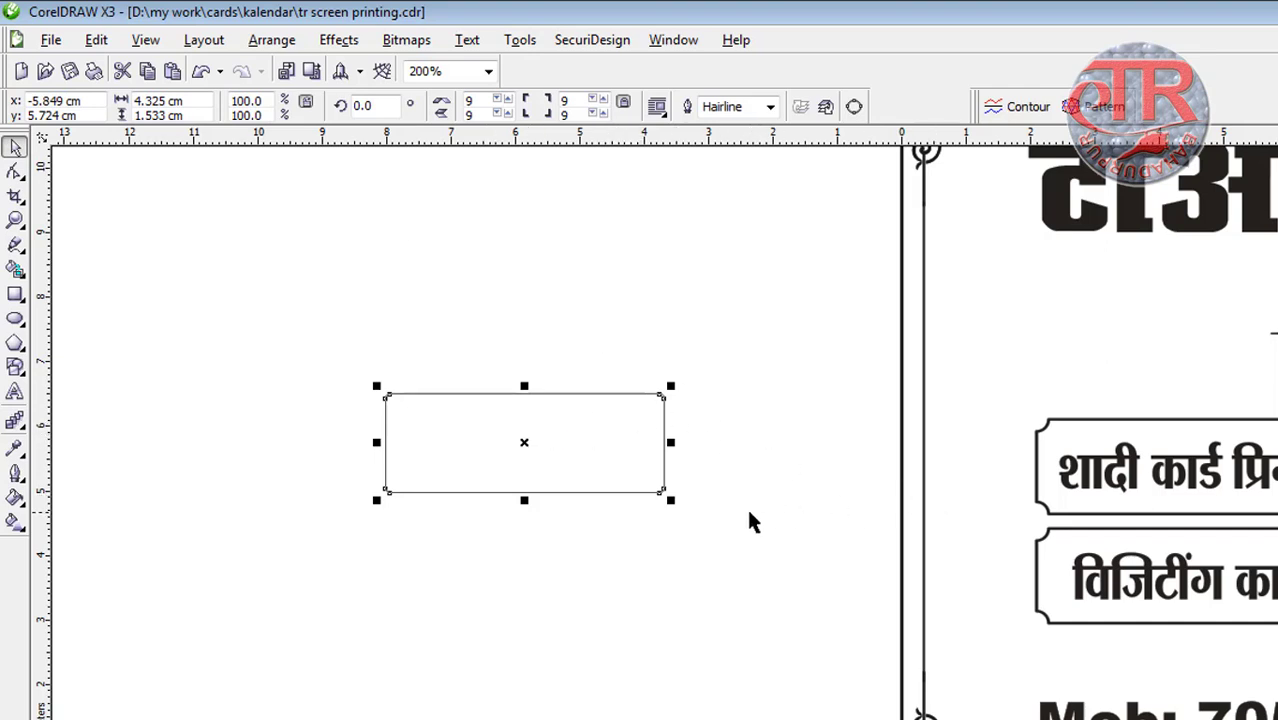
pyautogui.press('Delete')
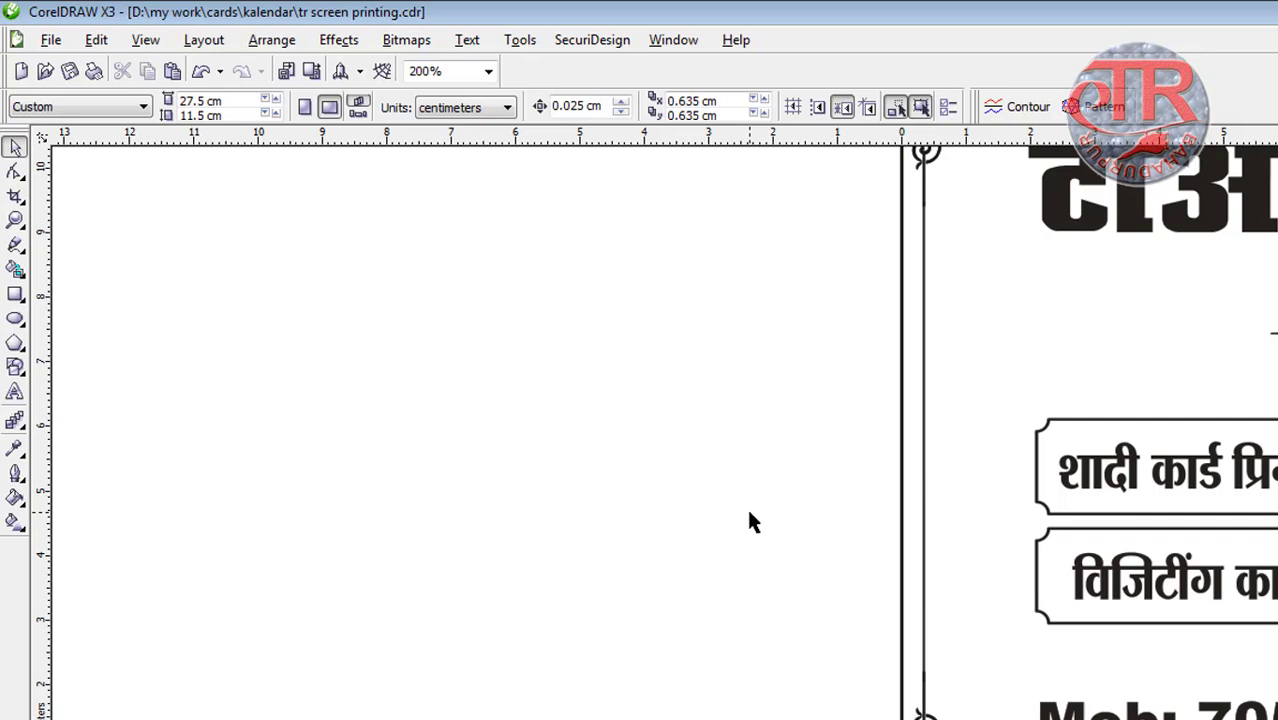
# Draw a rectangle about 4.4 × 1.5 cm left of the page and a circle about 0.5 cm wide over its upper-left corner
pyautogui.click(15, 294)
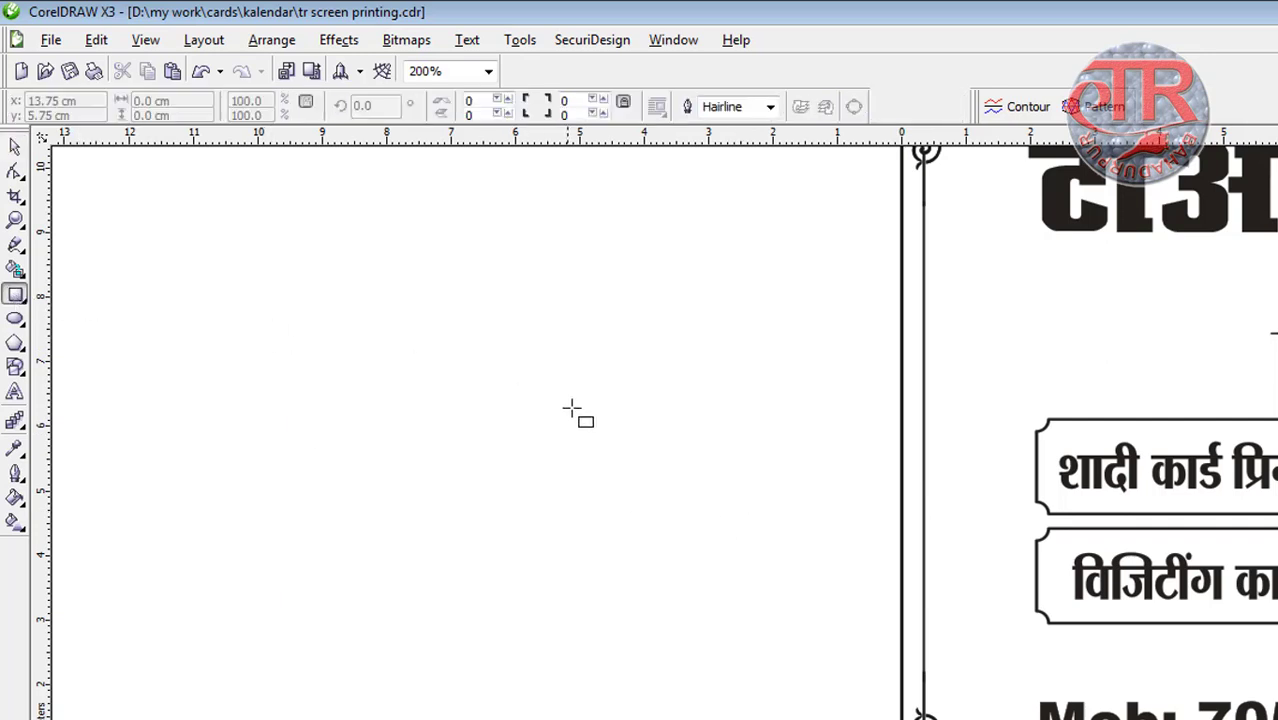
pyautogui.moveTo(482, 414); pyautogui.dragTo(765, 513)
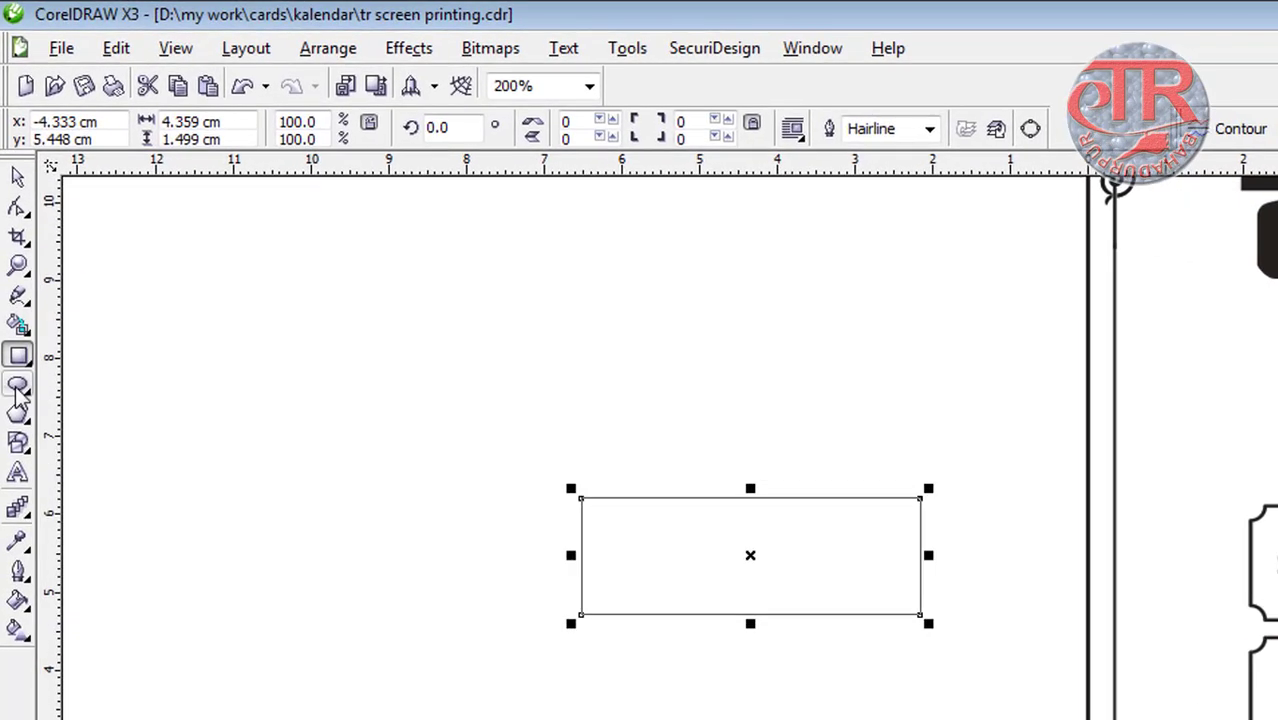
pyautogui.click(17, 387)
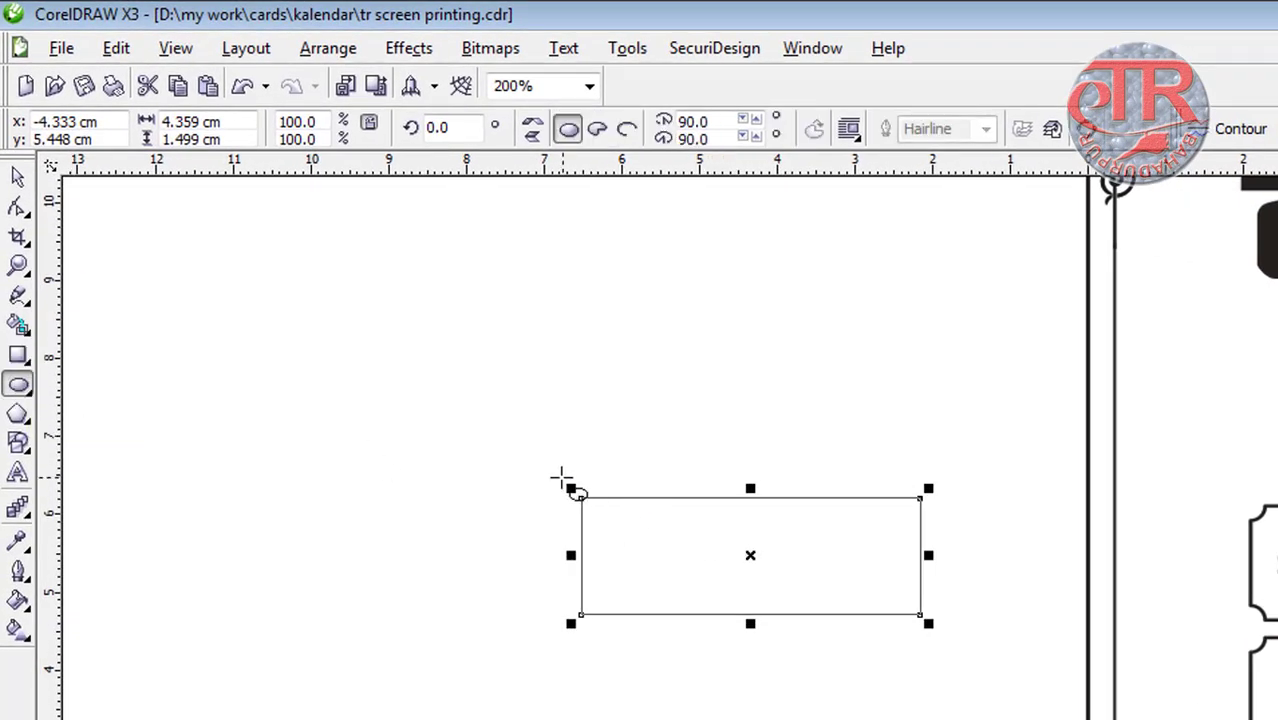
pyautogui.moveTo(560, 479); pyautogui.dragTo(600, 520)
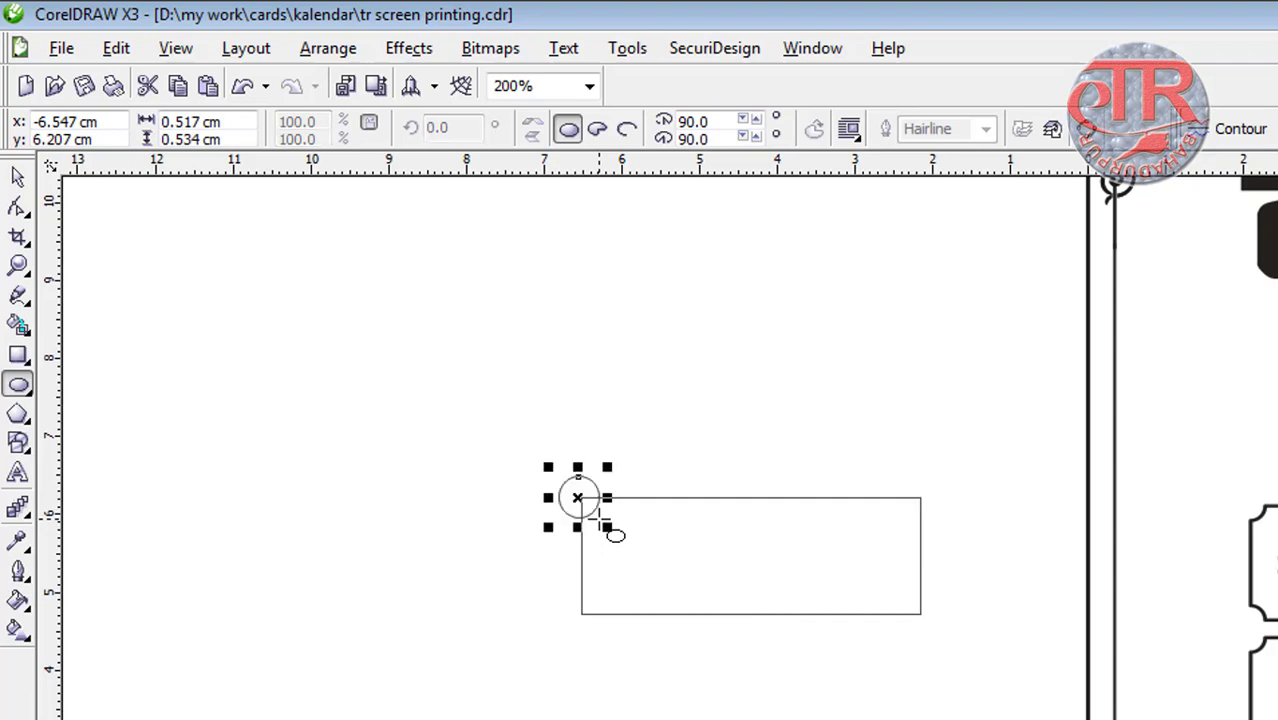
# Copy the circle to the rectangle's upper-right corner, and duplicate both circles onto the two lower corners
pyautogui.click(17, 177)
pyautogui.scroll(1, 676, 543)
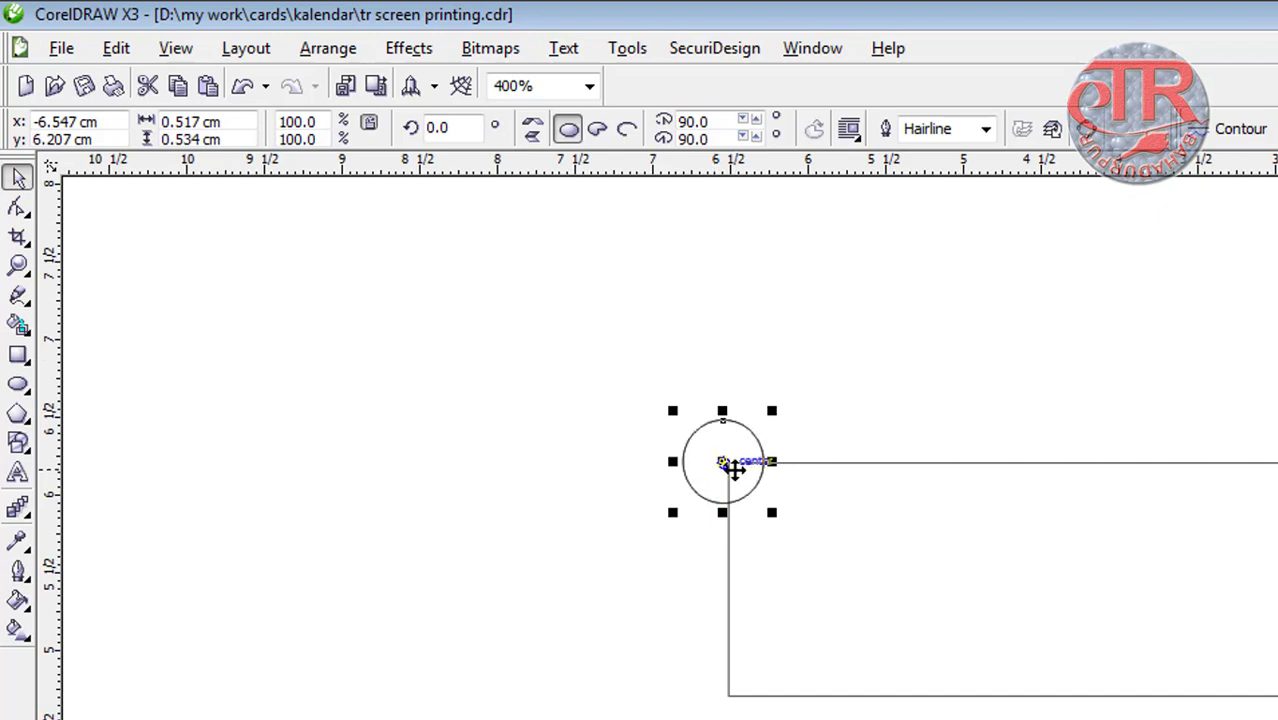
pyautogui.moveTo(725, 462)
pyautogui.mouseDown()
pyautogui.moveTo(1277, 462)
pyautogui.moveTo(1277, 479)
pyautogui.mouseUp()
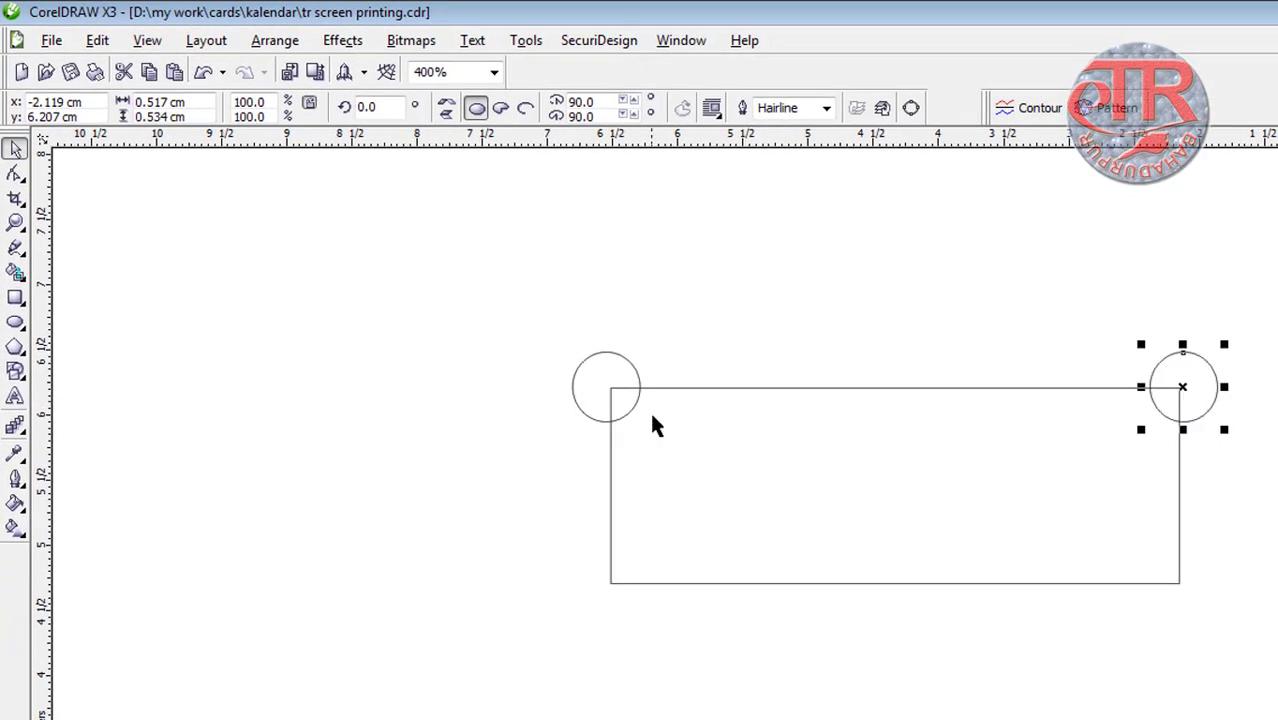
pyautogui.press('Escape')
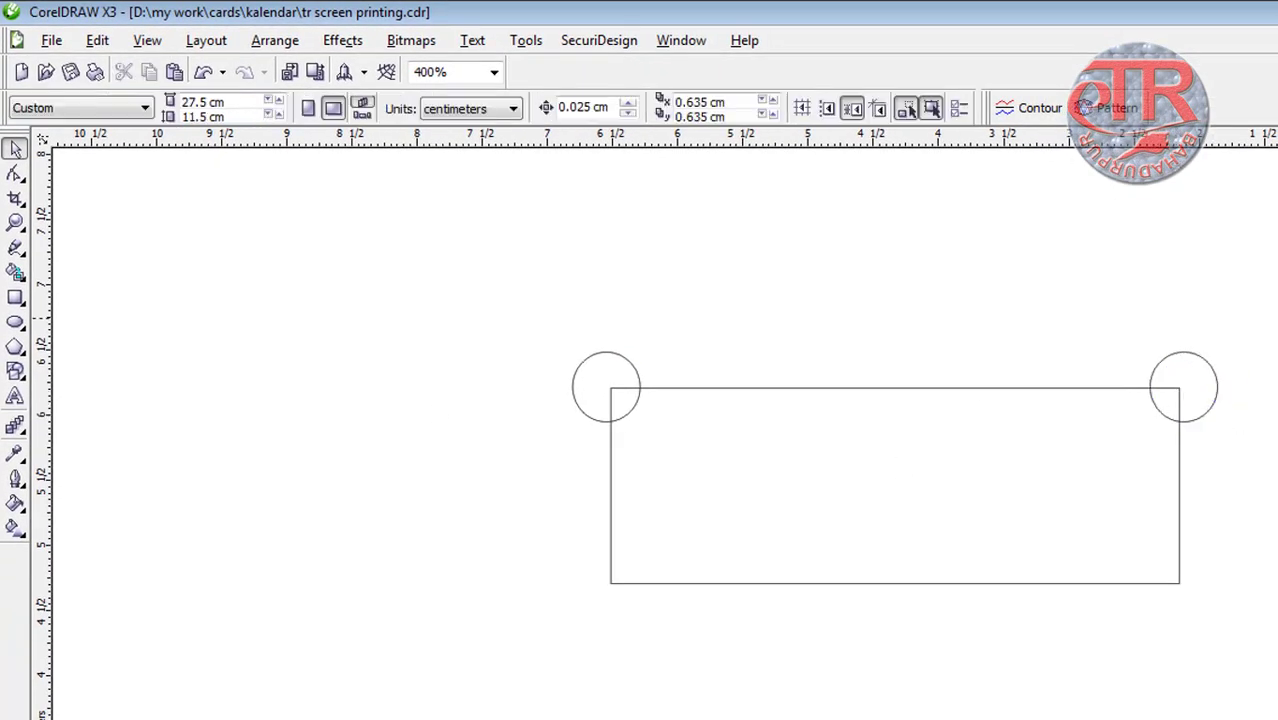
pyautogui.moveTo(1268, 310); pyautogui.dragTo(333, 529)
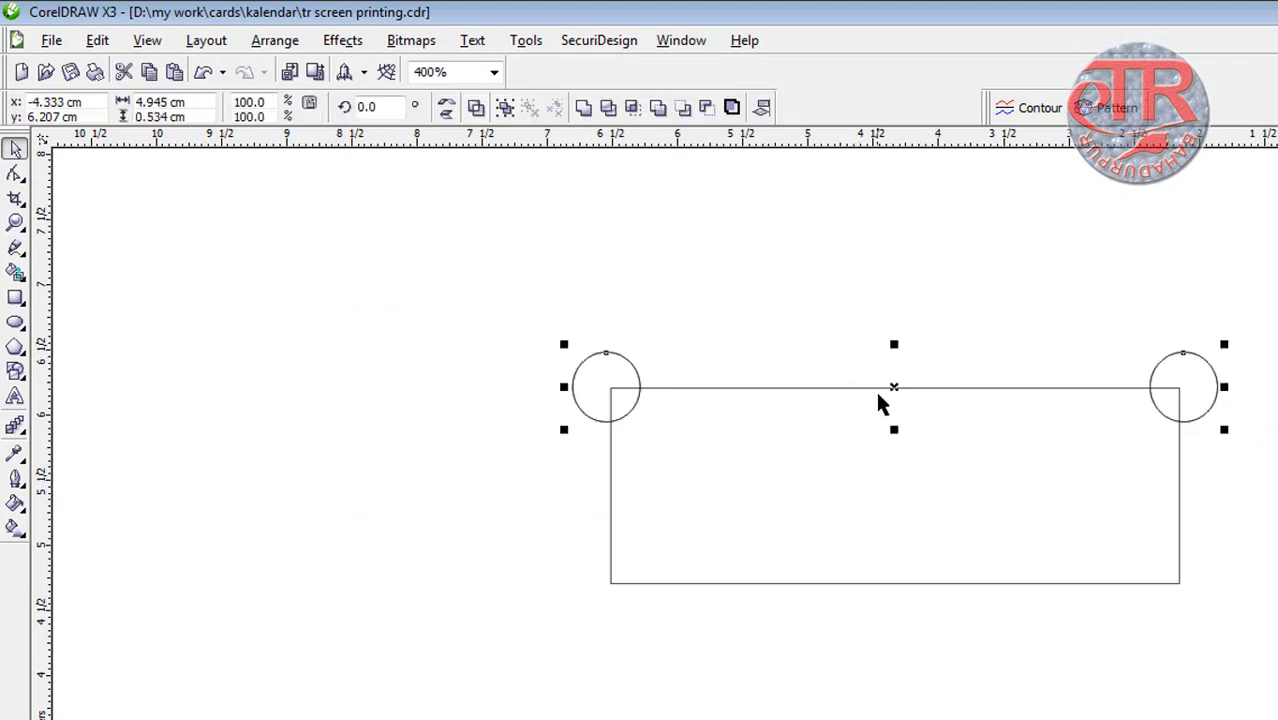
pyautogui.moveTo(892, 388); pyautogui.dragTo(912, 591)
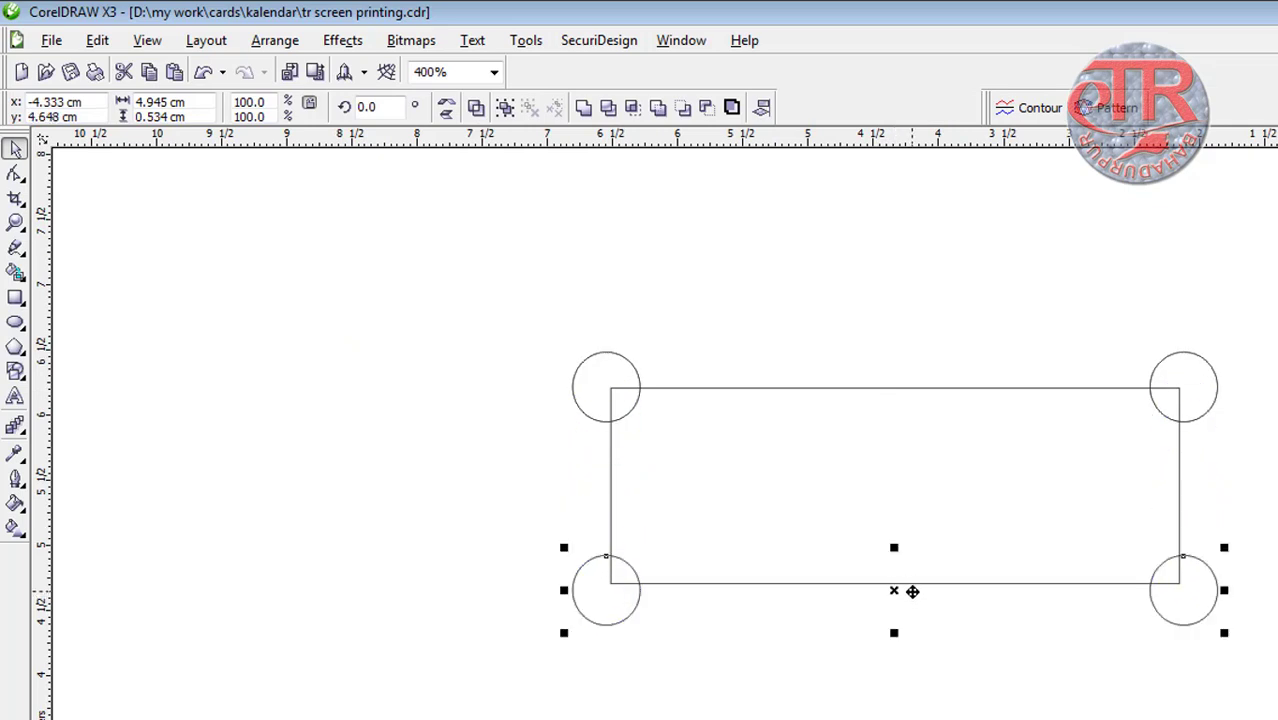
pyautogui.click(929, 636)
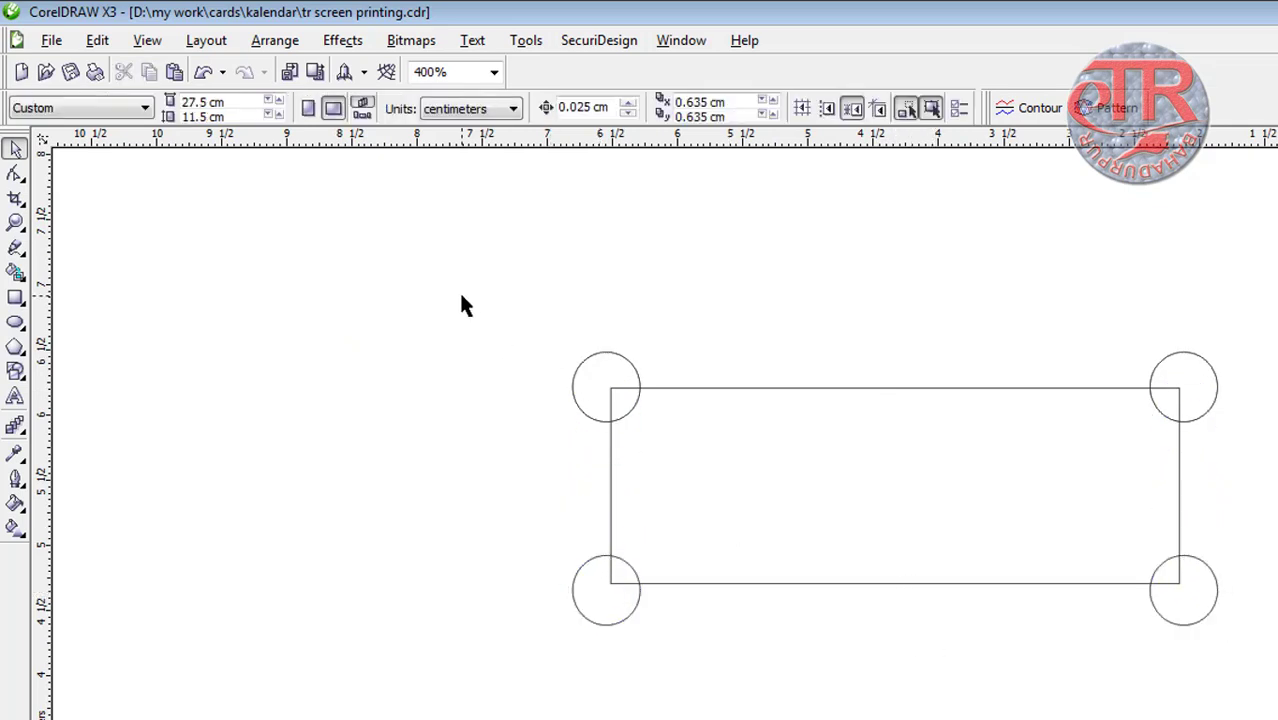
# Trim the rectangle's four corners with the circles to form concave notches
pyautogui.moveTo(462, 296); pyautogui.dragTo(1272, 708)
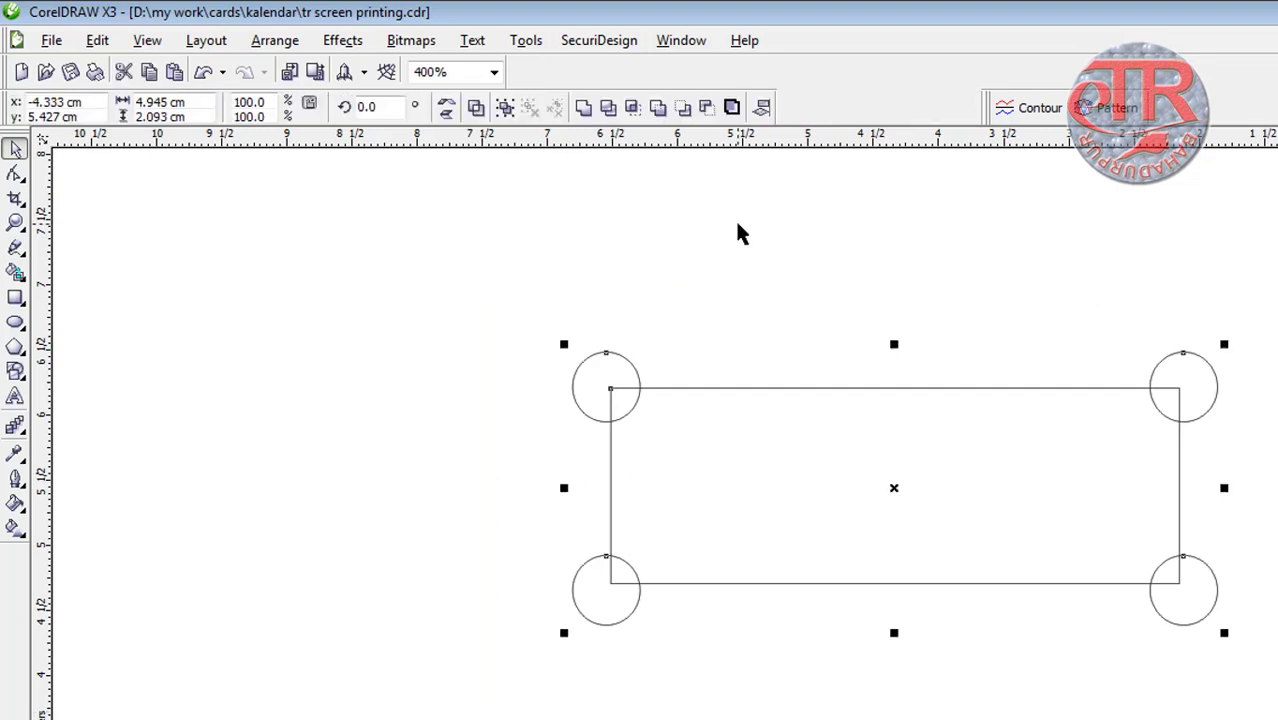
pyautogui.click(607, 108)
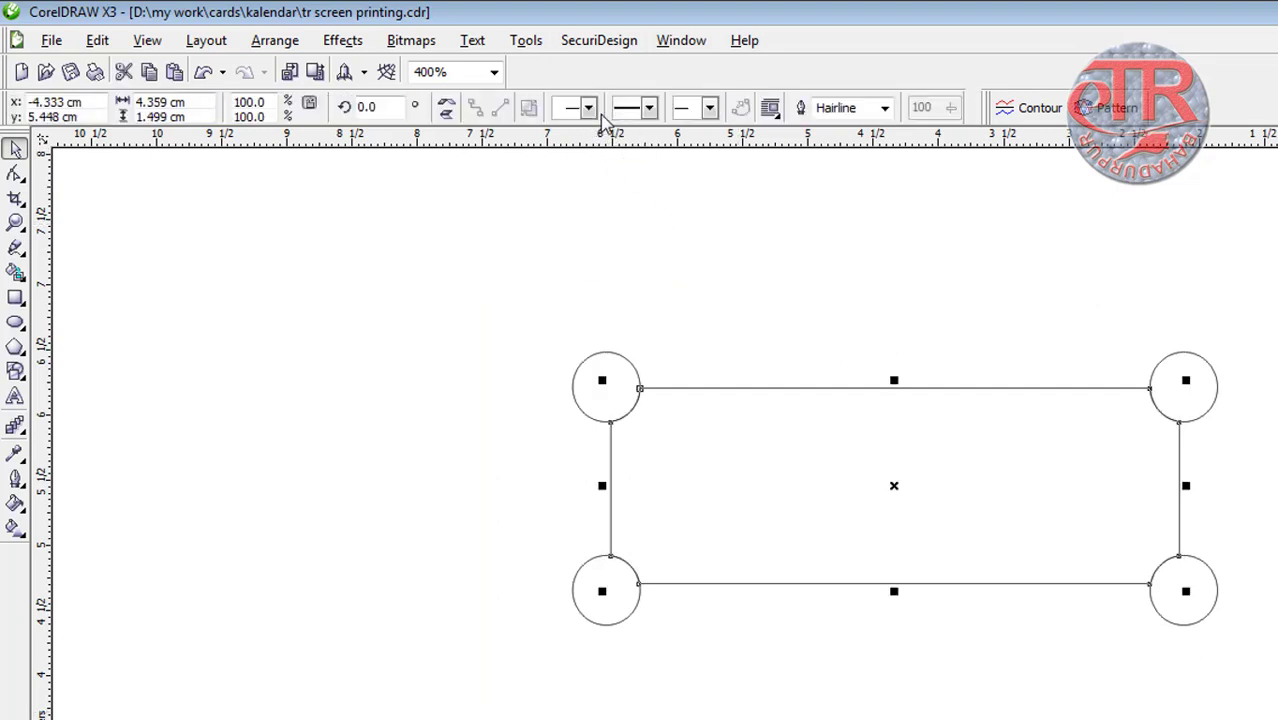
pyautogui.click(826, 290)
# Move the notched frame down clear of the circles and delete the four circles
pyautogui.press('F3')
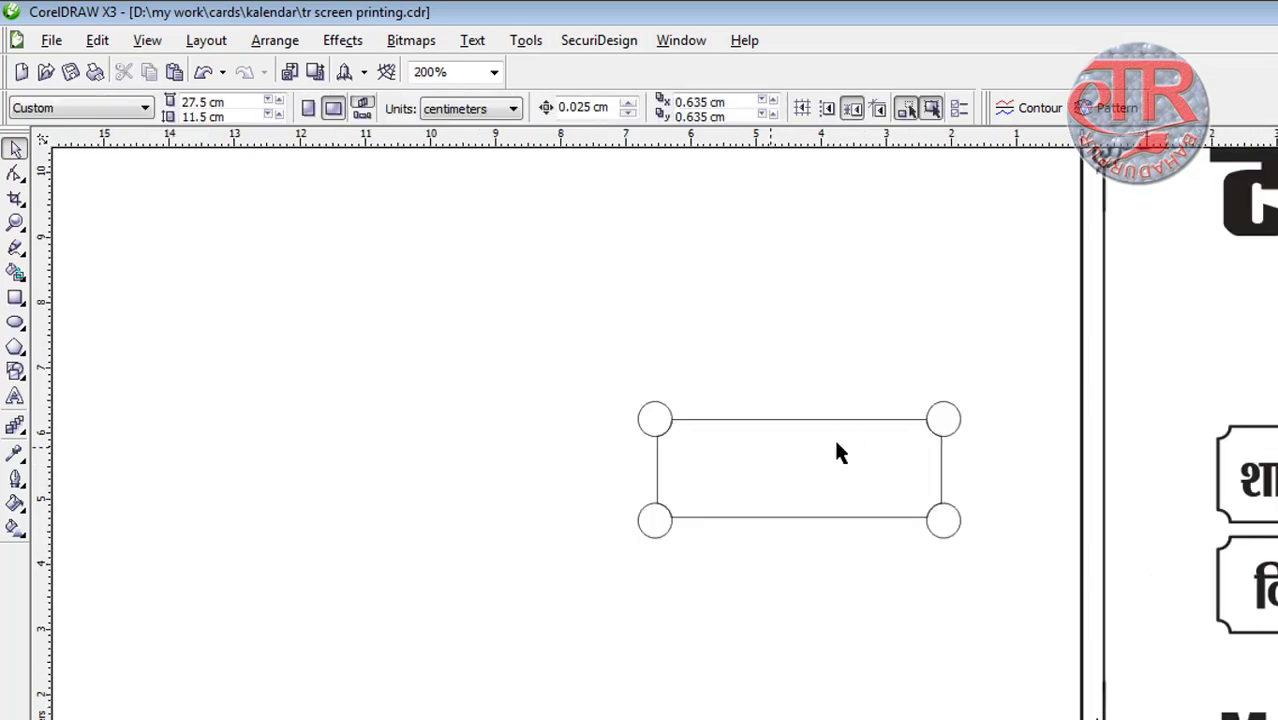
pyautogui.click(770, 451)
pyautogui.moveTo(770, 451); pyautogui.dragTo(773, 605)
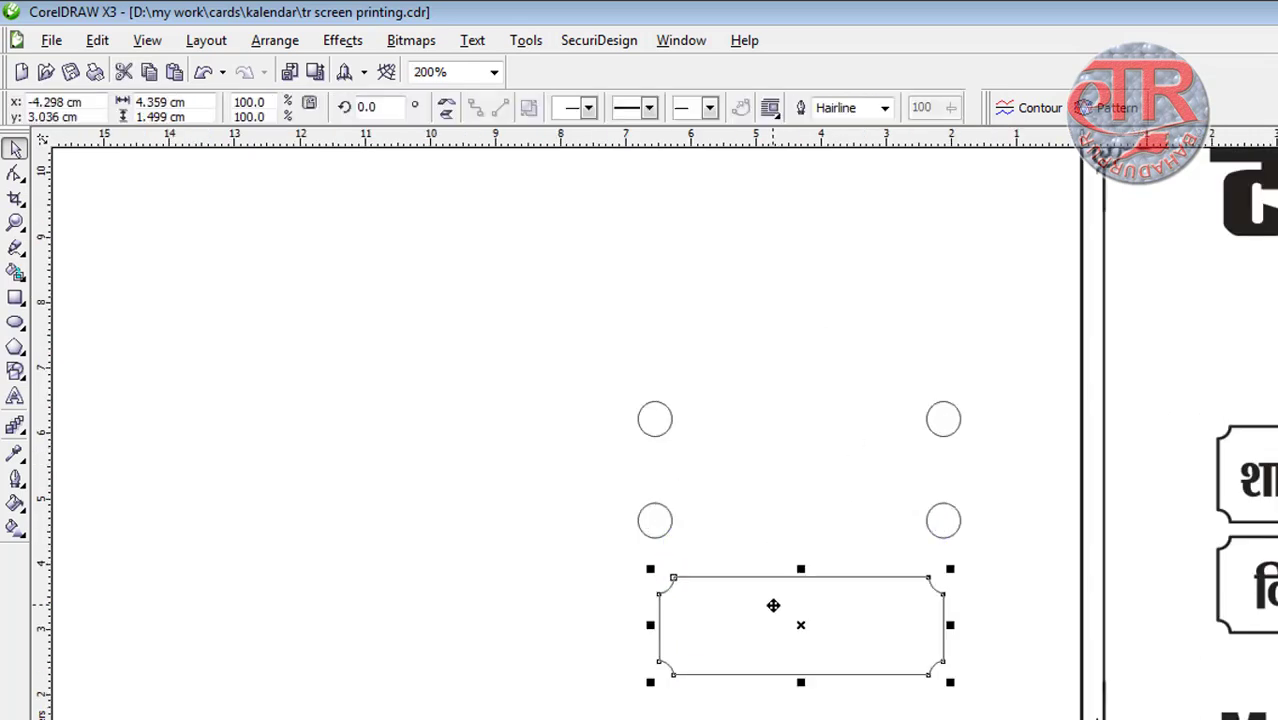
pyautogui.moveTo(556, 341); pyautogui.dragTo(1021, 567)
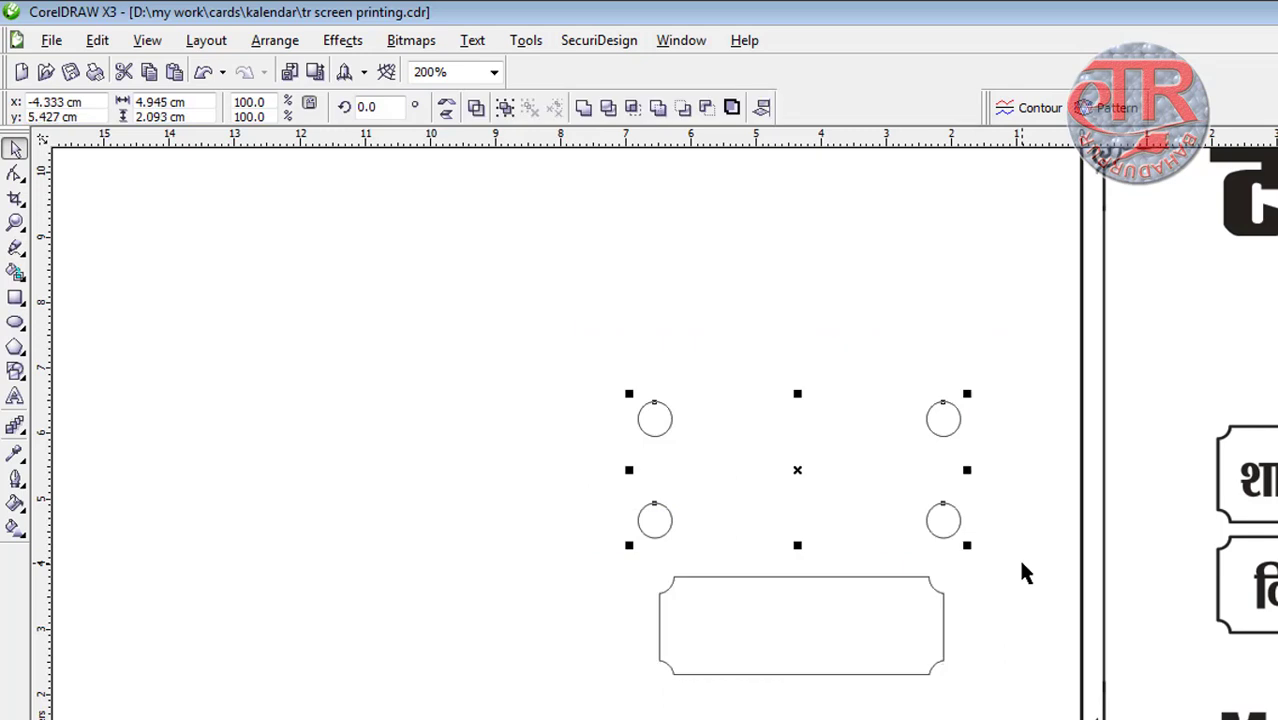
pyautogui.press('Delete')
# Move the notched frame up towards the page and set its outline width to 1.0 pt
pyautogui.moveTo(884, 620); pyautogui.dragTo(955, 496)
pyautogui.click(886, 110)
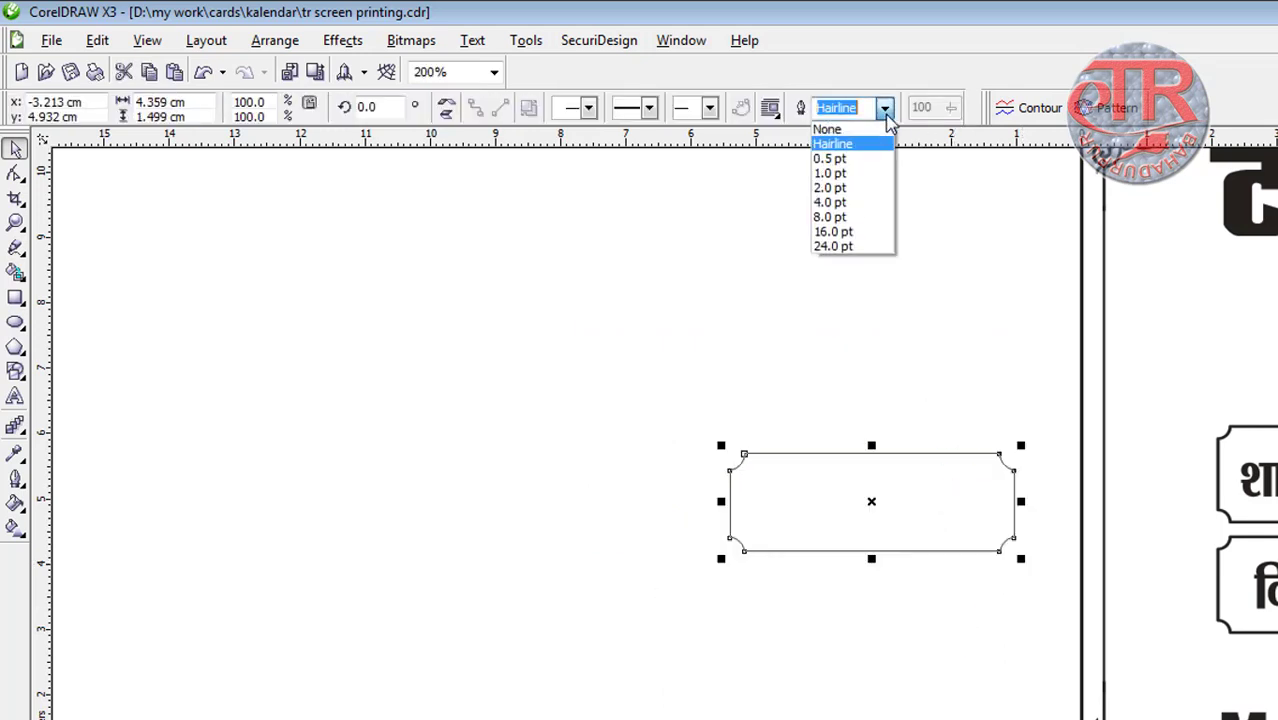
pyautogui.click(885, 178)
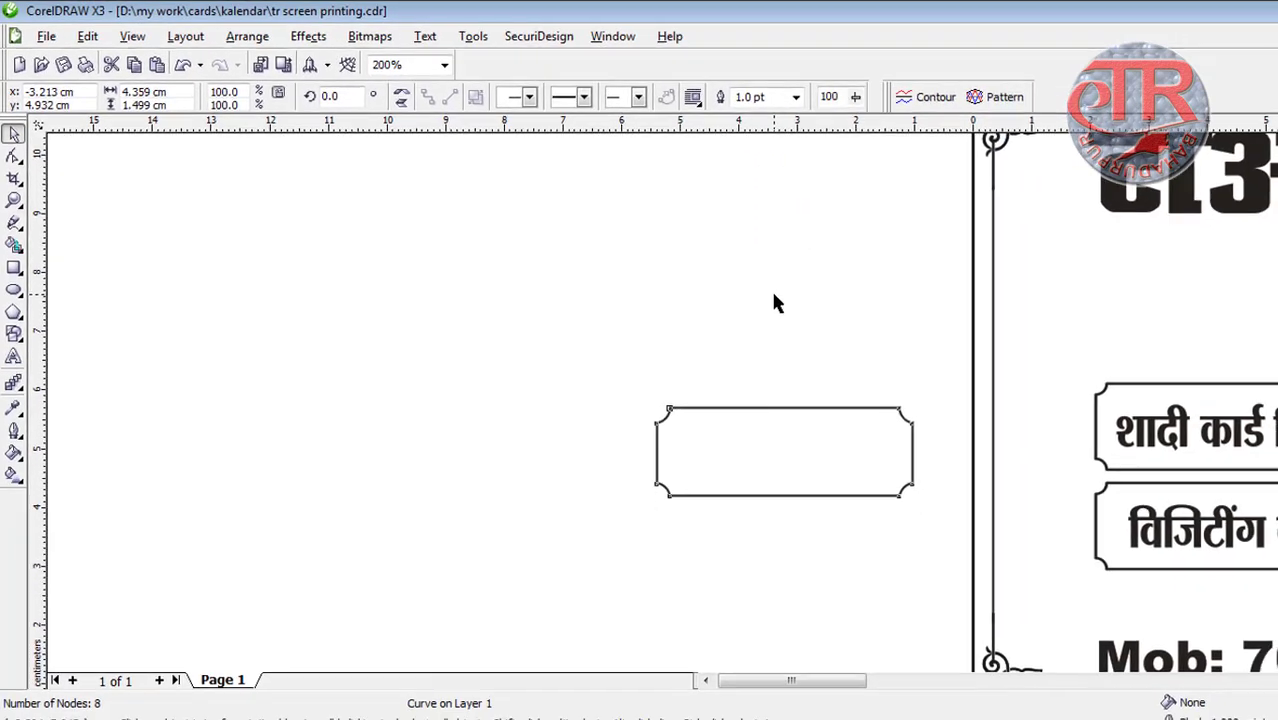
pyautogui.click(972, 693)
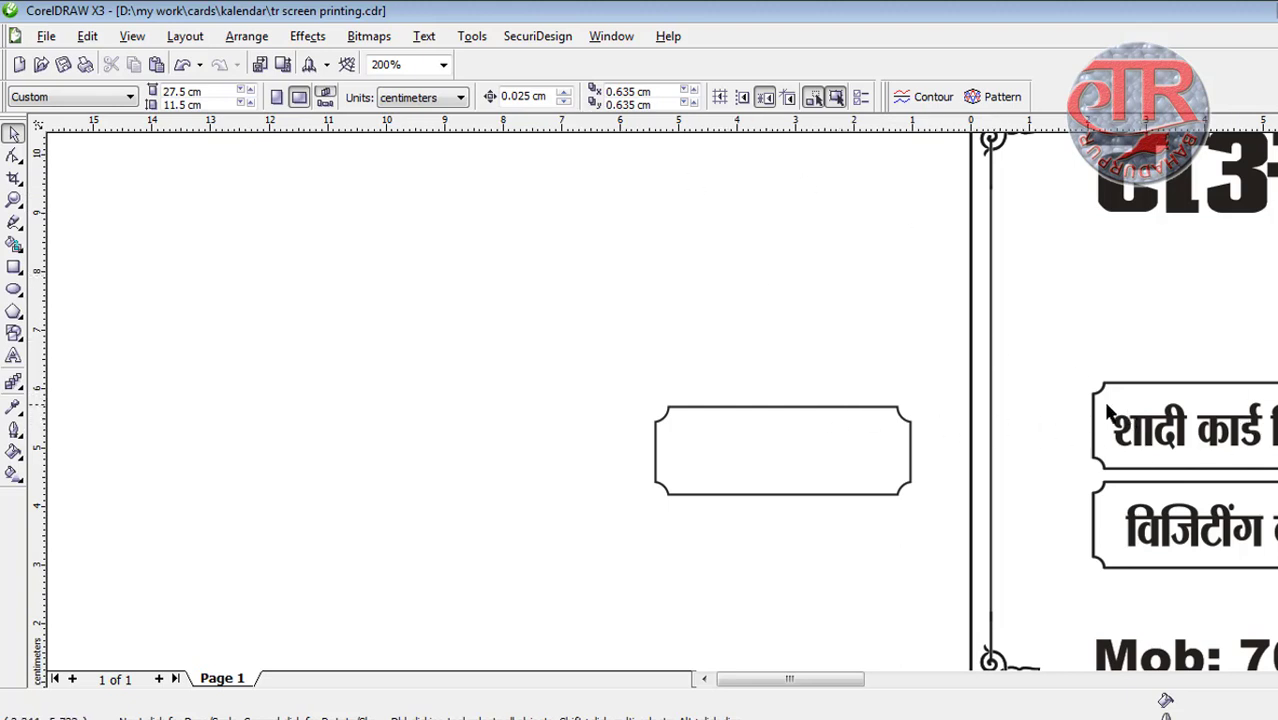
# Move the notched frame farther left of the page, centred at about x -6.5 cm, y 4.3 cm, and deselect it
pyautogui.click(770, 492)
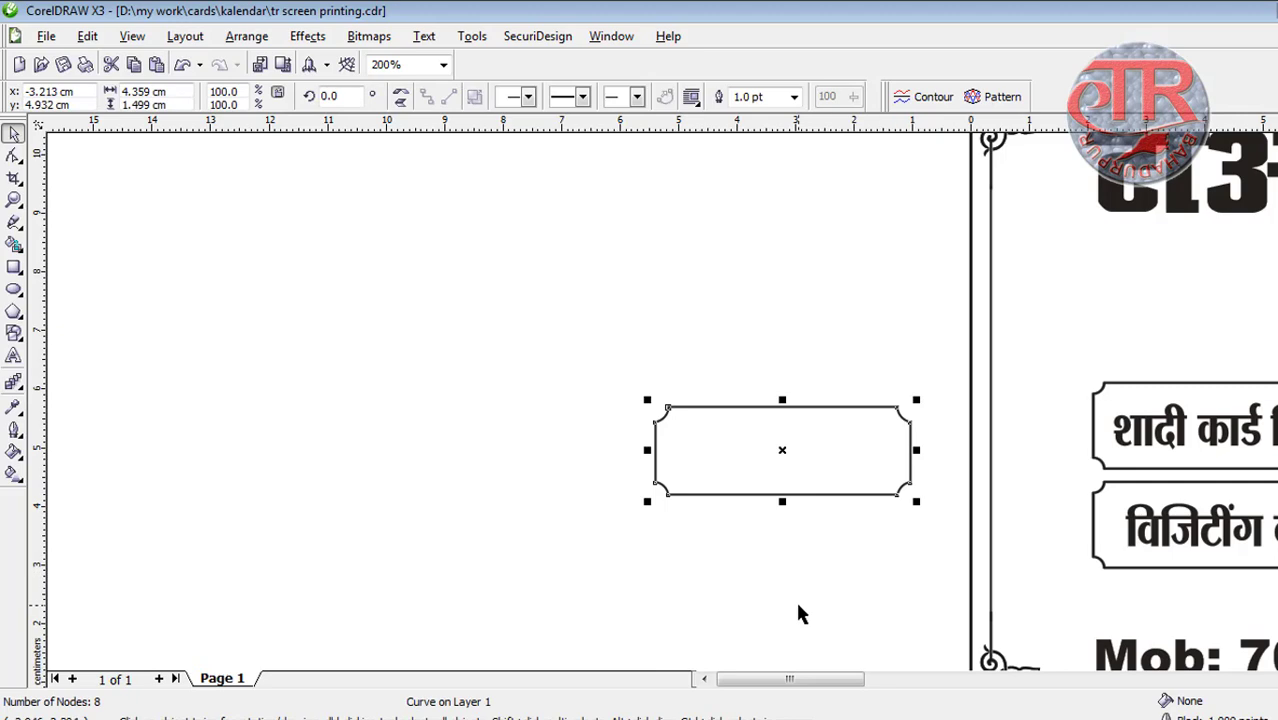
pyautogui.press('F3')
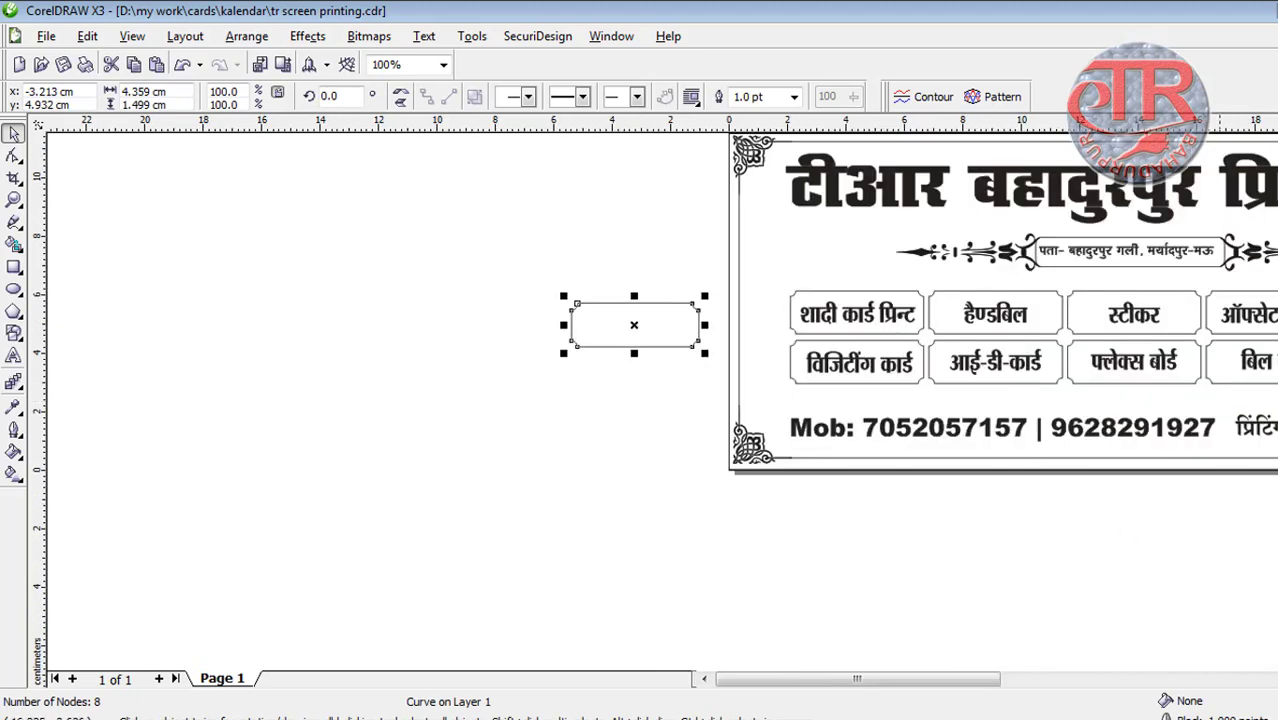
pyautogui.hscroll(5, 680, 358)
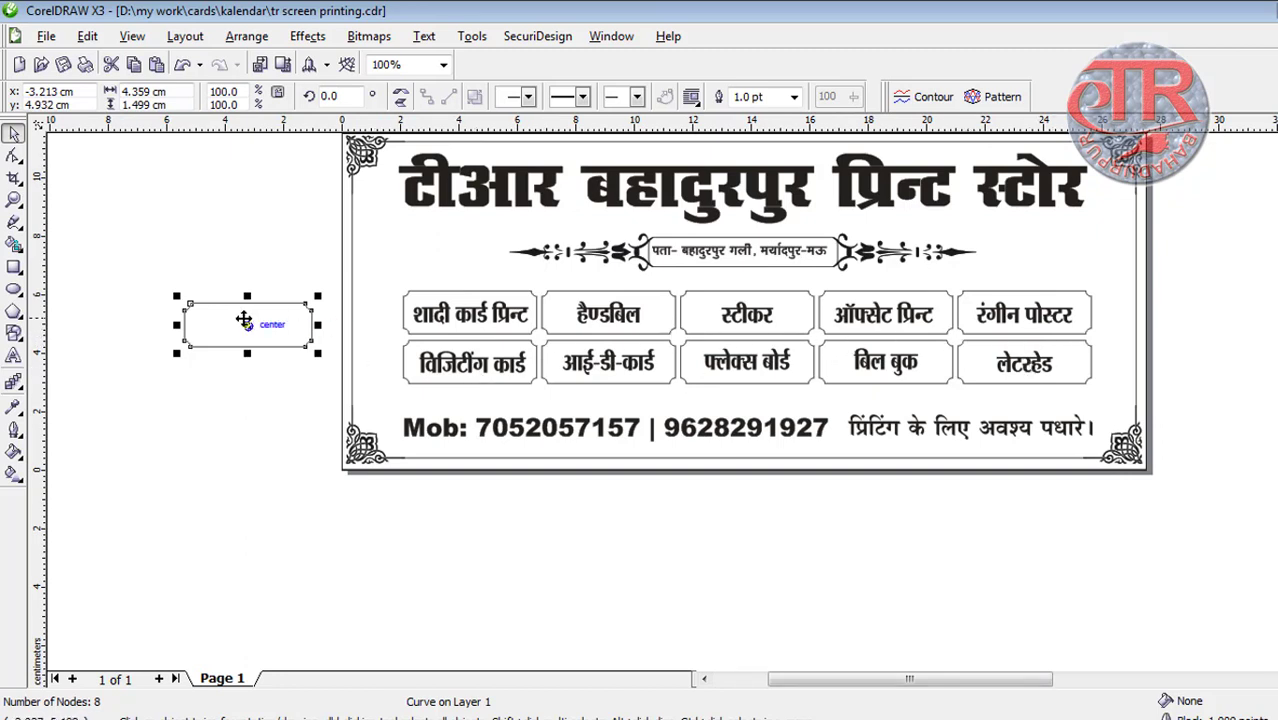
pyautogui.moveTo(243, 323); pyautogui.dragTo(148, 340)
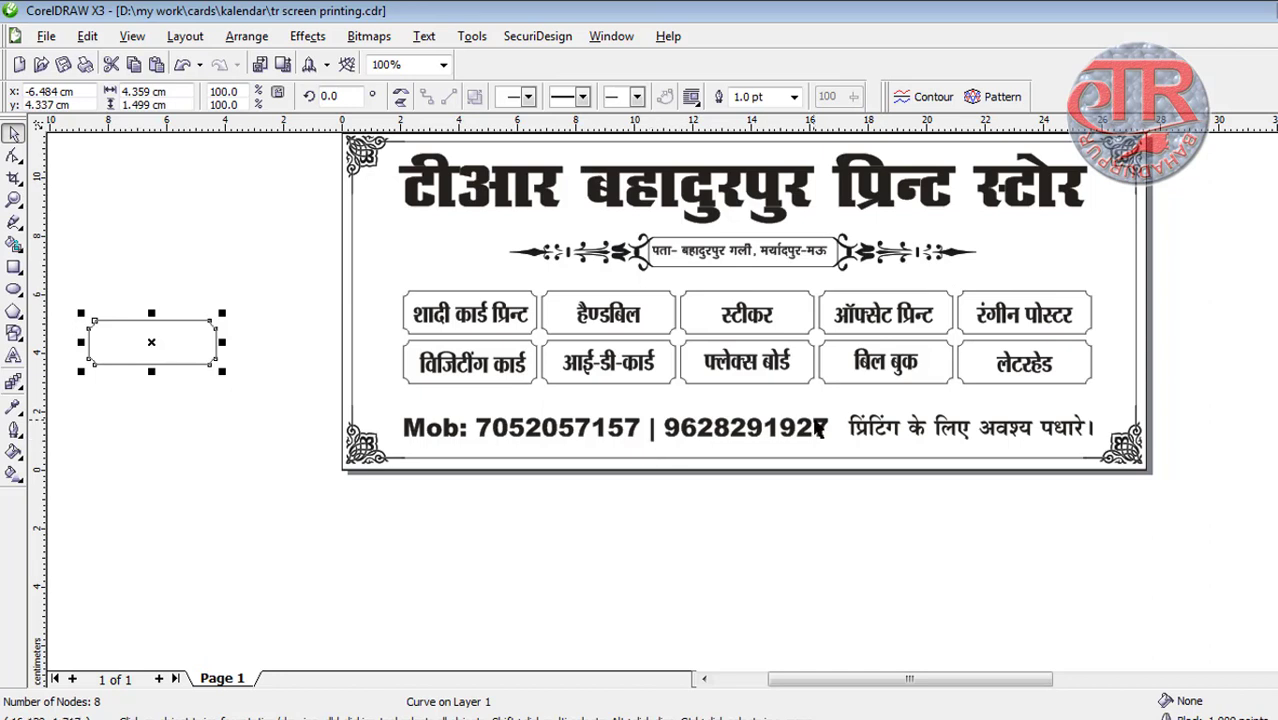
pyautogui.click(1114, 520)
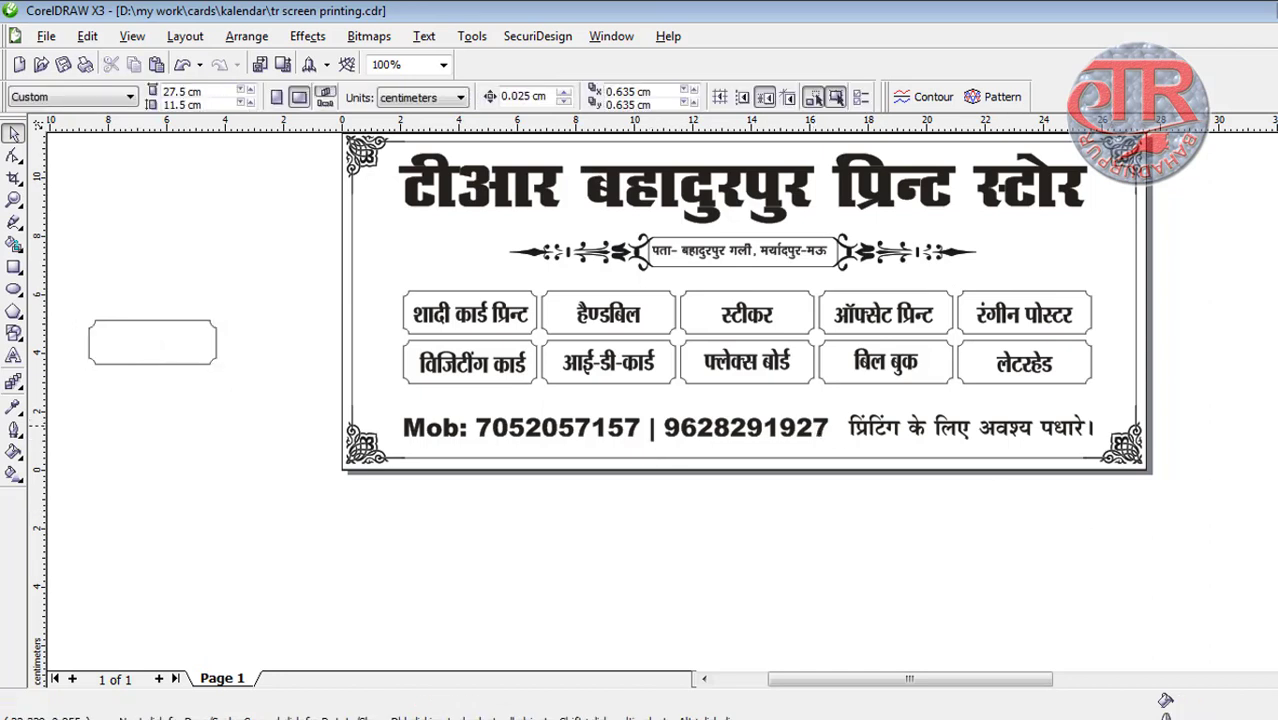
# Examine the full banner layout and the ornamental divider designs placed beside the page
pyautogui.scroll(1, 700, 380)
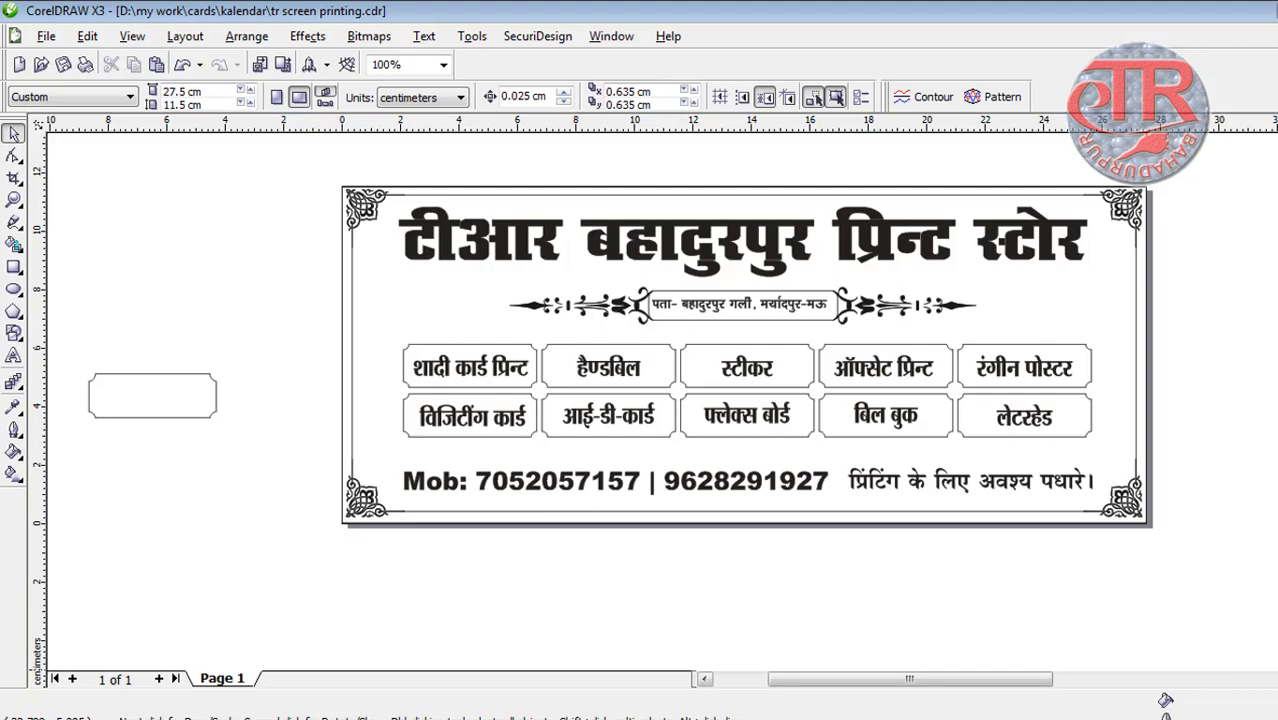
pyautogui.hscroll(10, 660, 400)
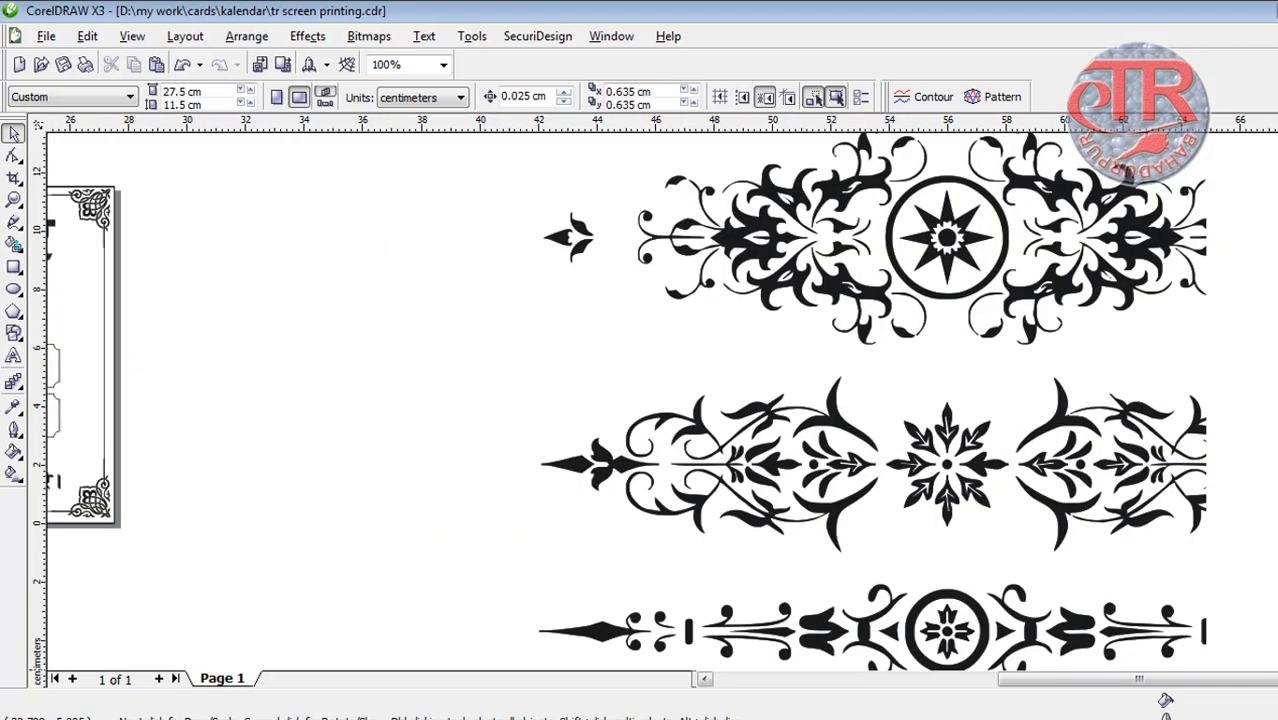
pyautogui.scroll(-1, 322, 392)
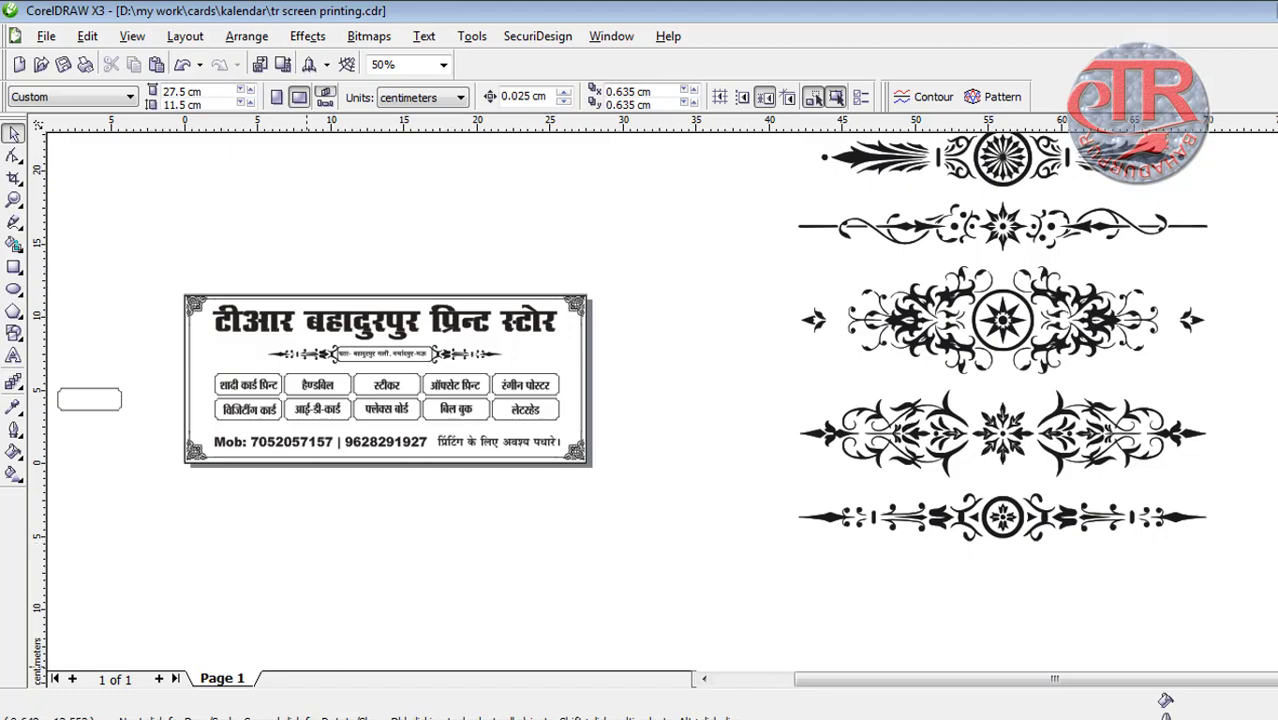
# Switch to the browser and examine the Printing Shop new year kalendar post, including its banner image and download links
pyautogui.moveTo(285, 712)
pyautogui.click(285, 655)
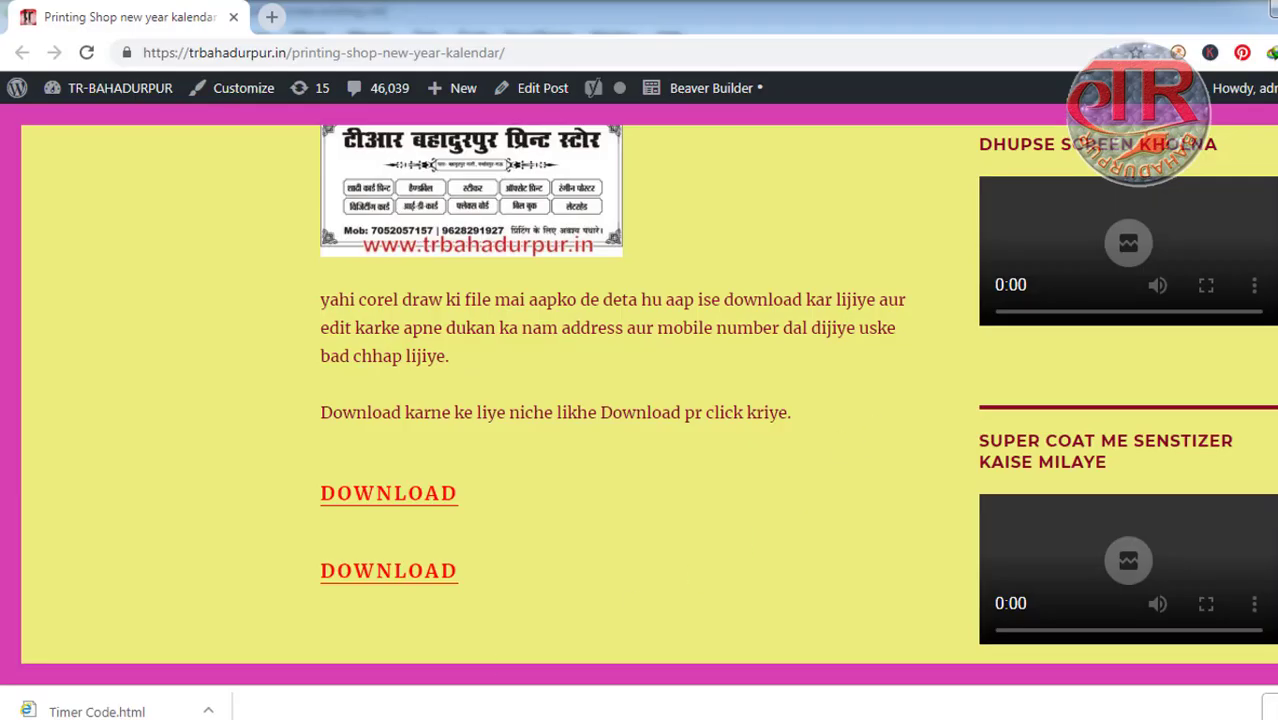
pyautogui.scroll(15, 640, 400)
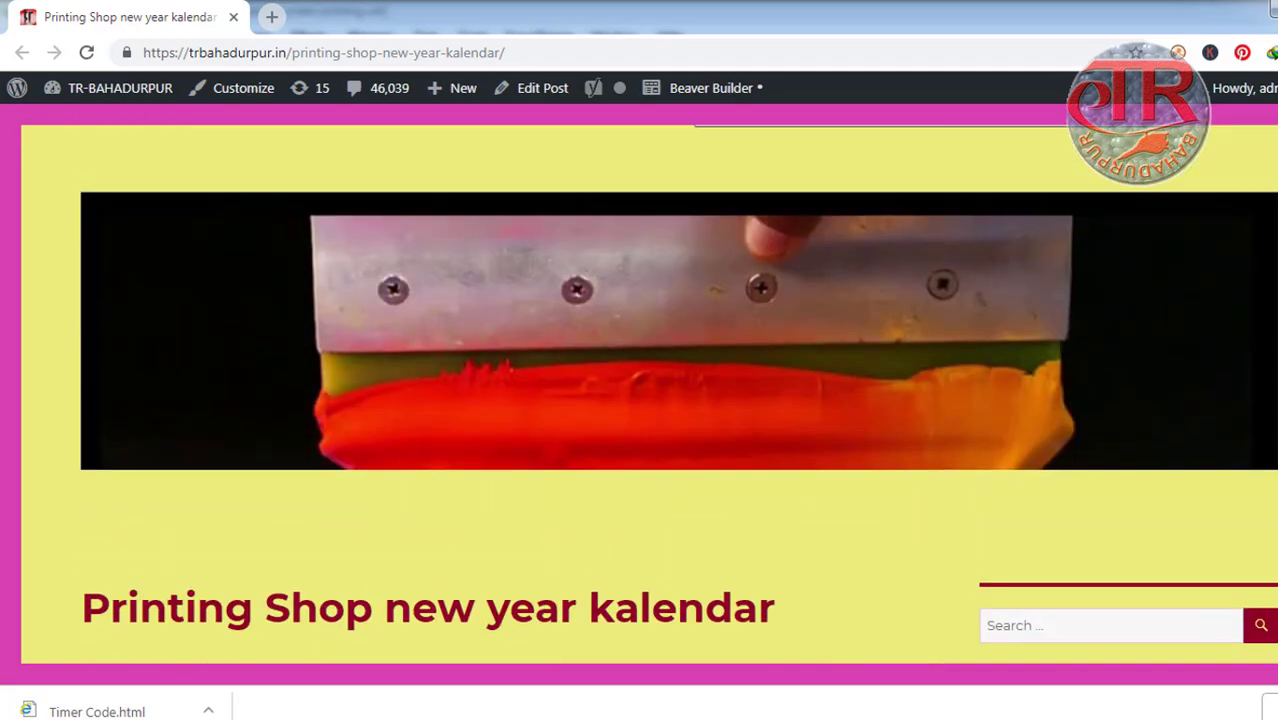
pyautogui.scroll(-12, 590, 622)
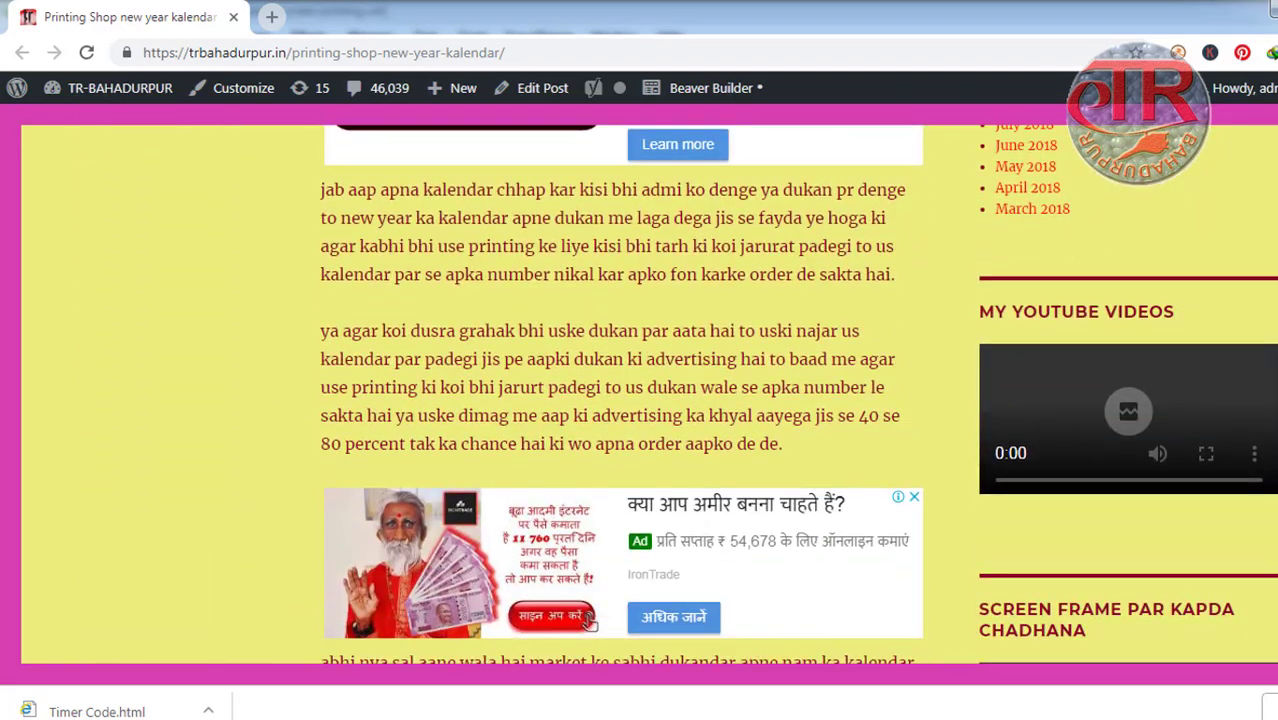
pyautogui.scroll(-6, 590, 622)
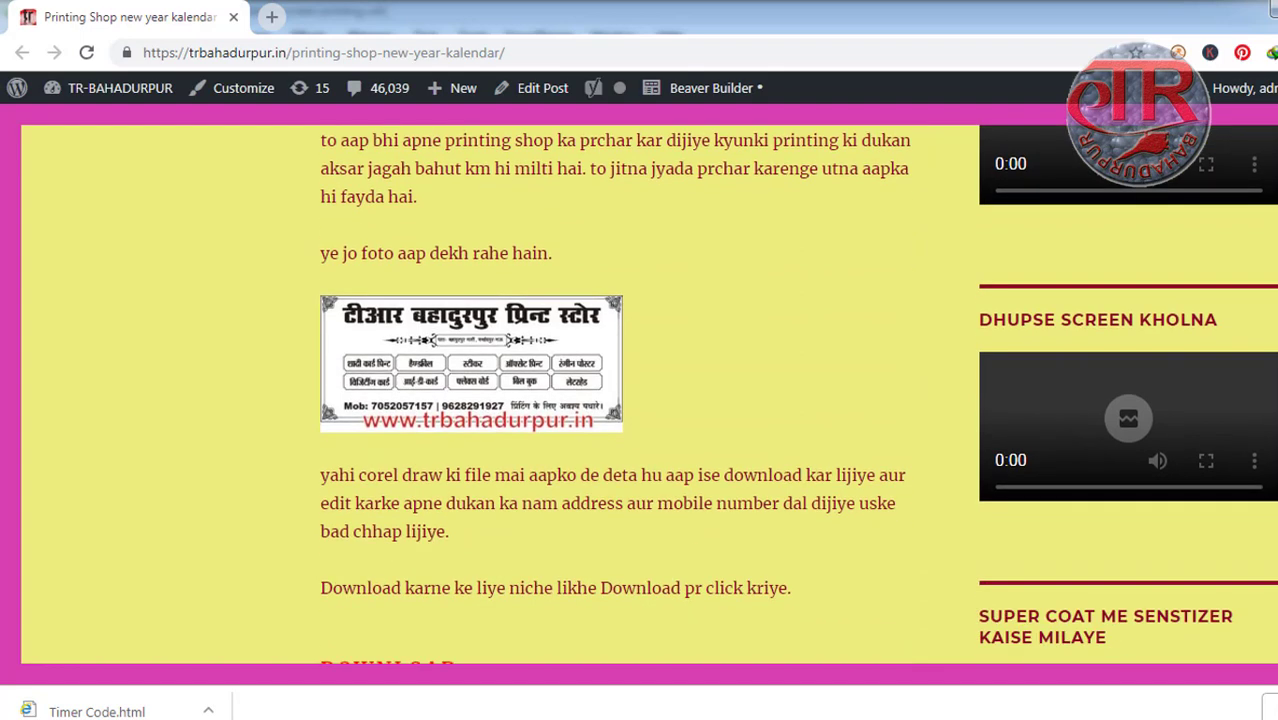
pyautogui.scroll(-5, 620, 400)
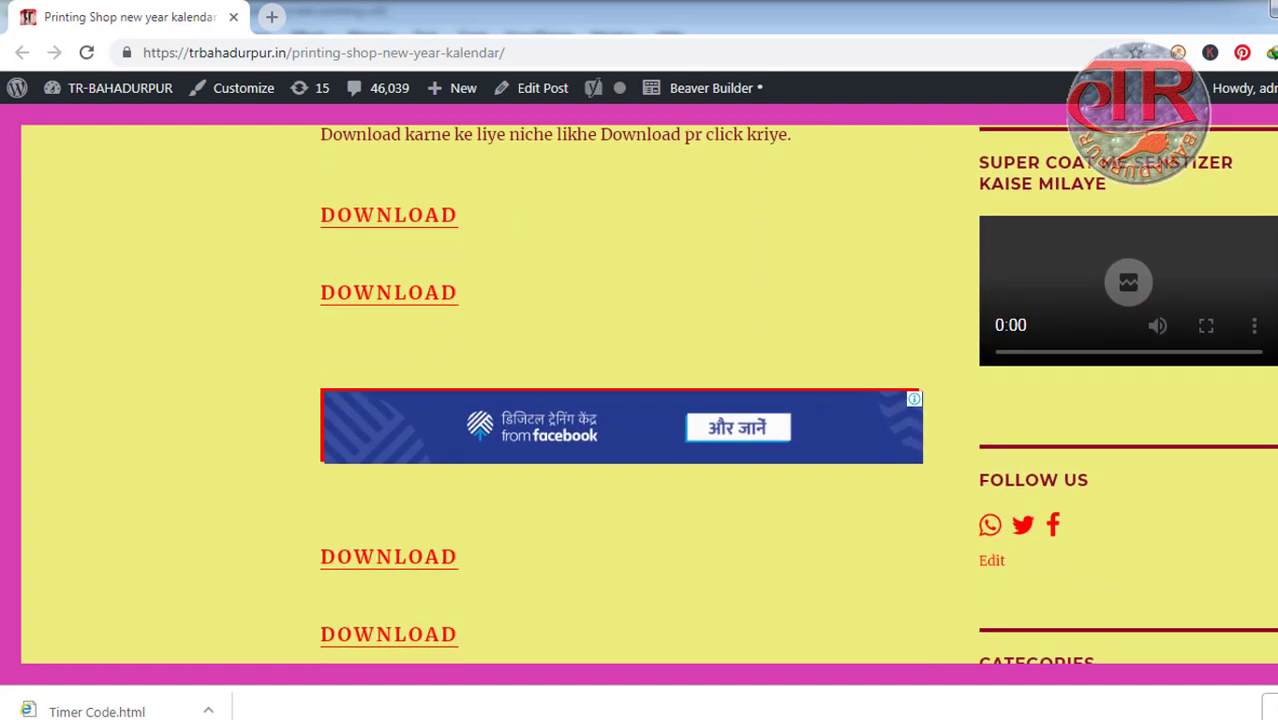
pyautogui.scroll(-1, 620, 400)
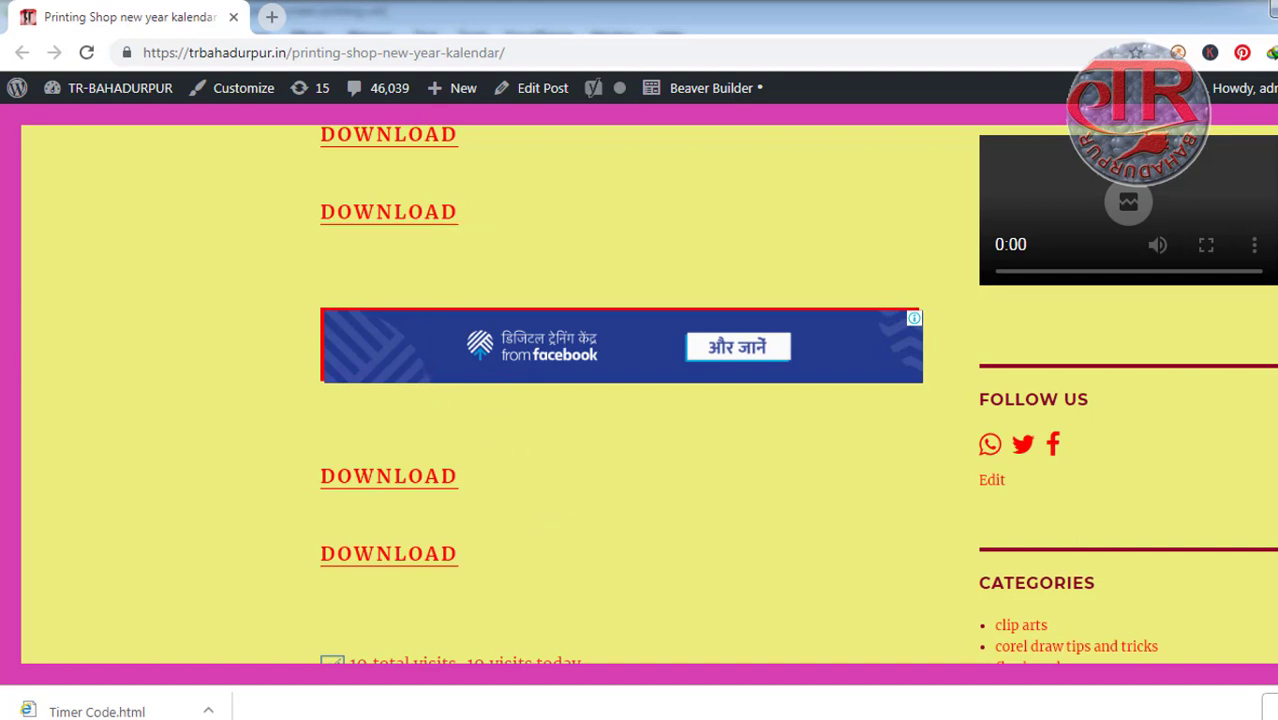
pyautogui.scroll(1, 640, 390)
pyautogui.scroll(-1, 640, 390)
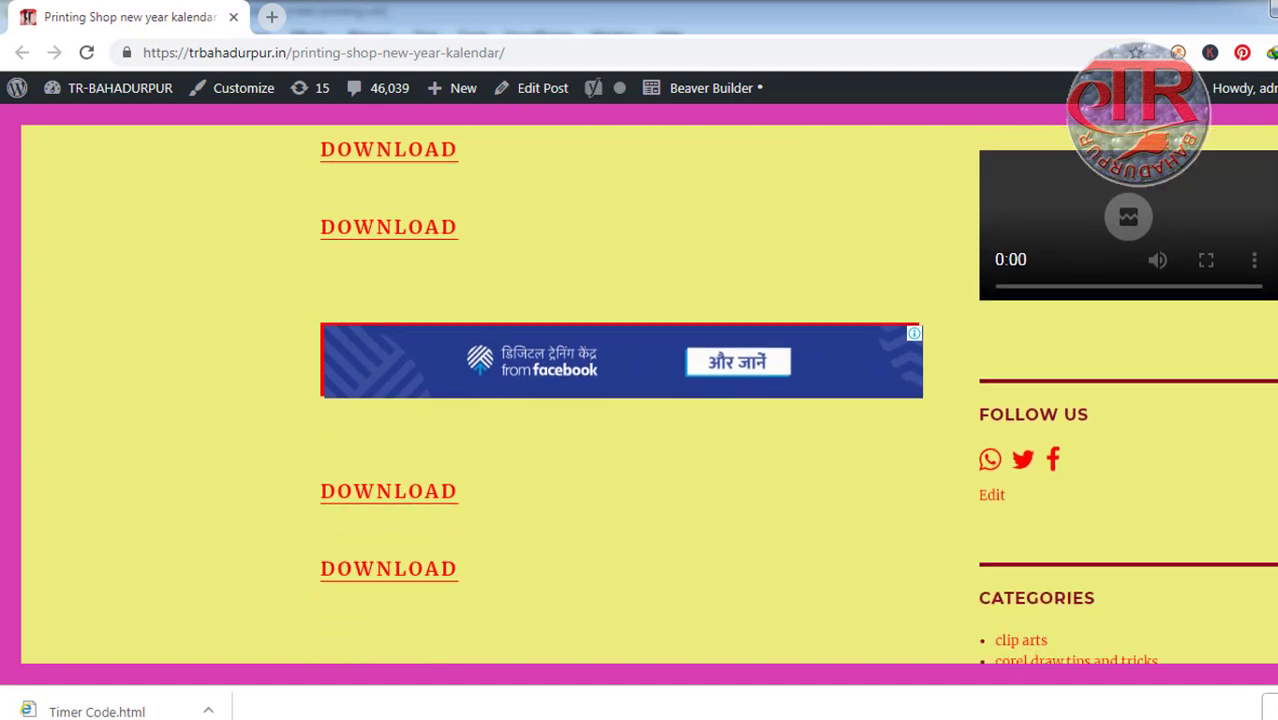